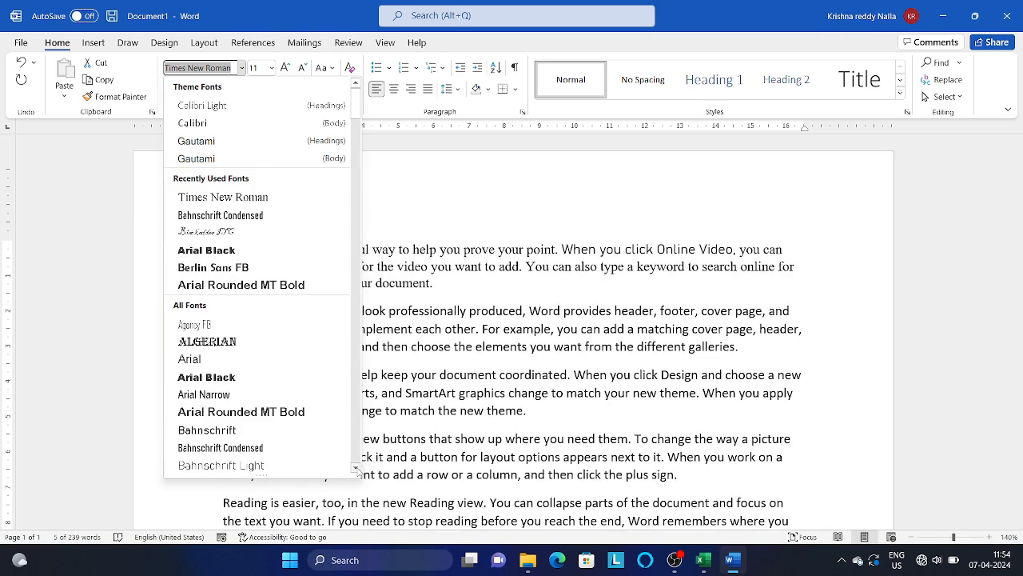
# Browse the full font list and apply Times New Roman to the selected phrase "When you click Online Video,"
pyautogui.moveTo(356, 470); pyautogui.dragTo(357, 470)
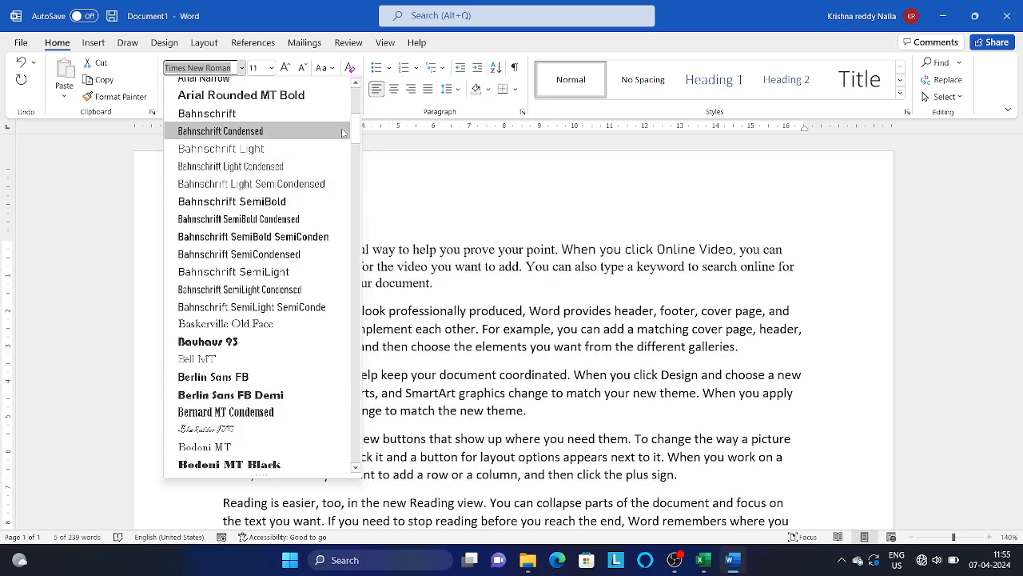
pyautogui.moveTo(355, 131); pyautogui.dragTo(359, 422)
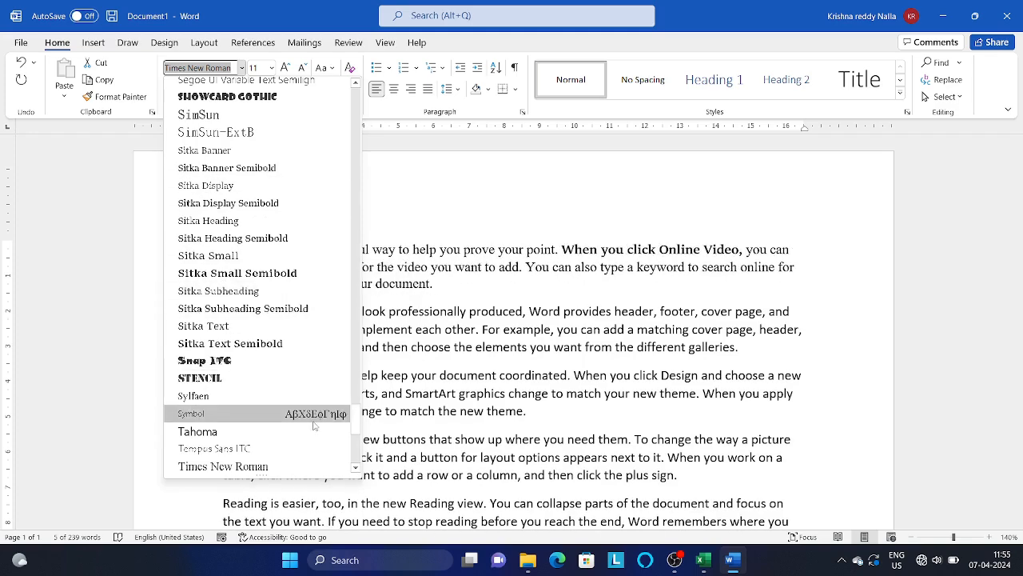
pyautogui.moveTo(356, 426); pyautogui.dragTo(349, 88)
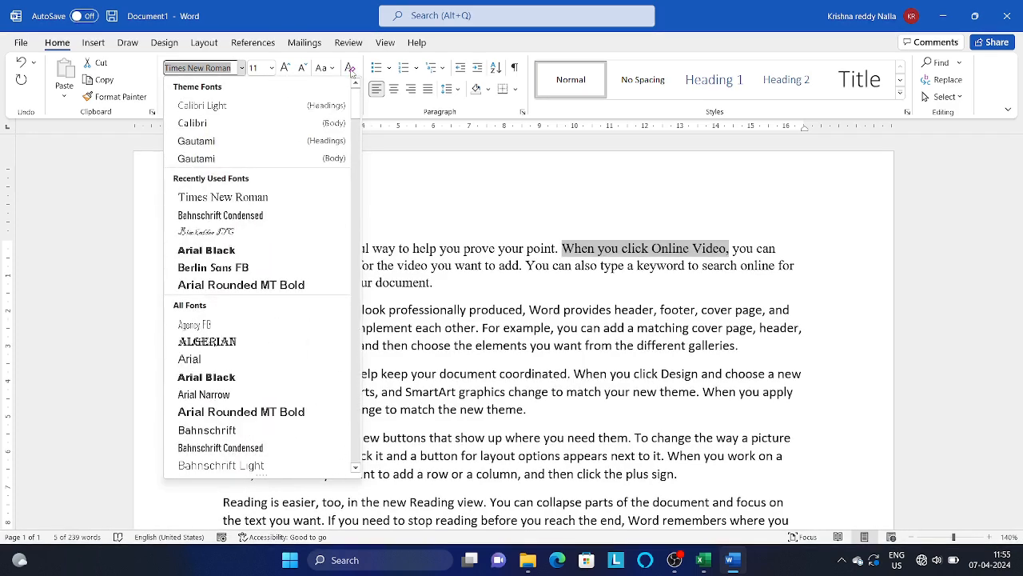
pyautogui.click(293, 197)
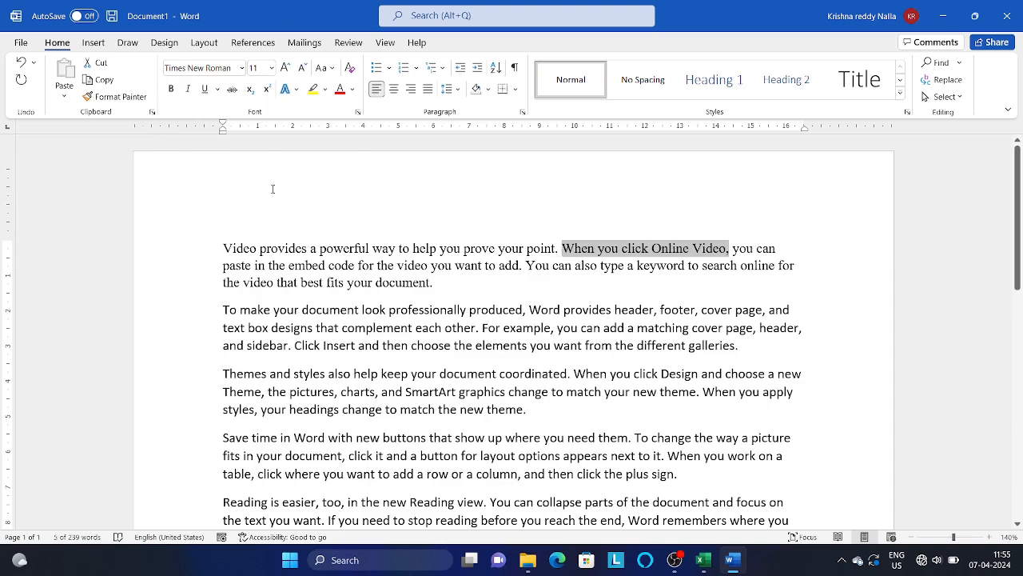
# Set the font size of the phrase "When you click Online Video," to 17
pyautogui.click(271, 68)
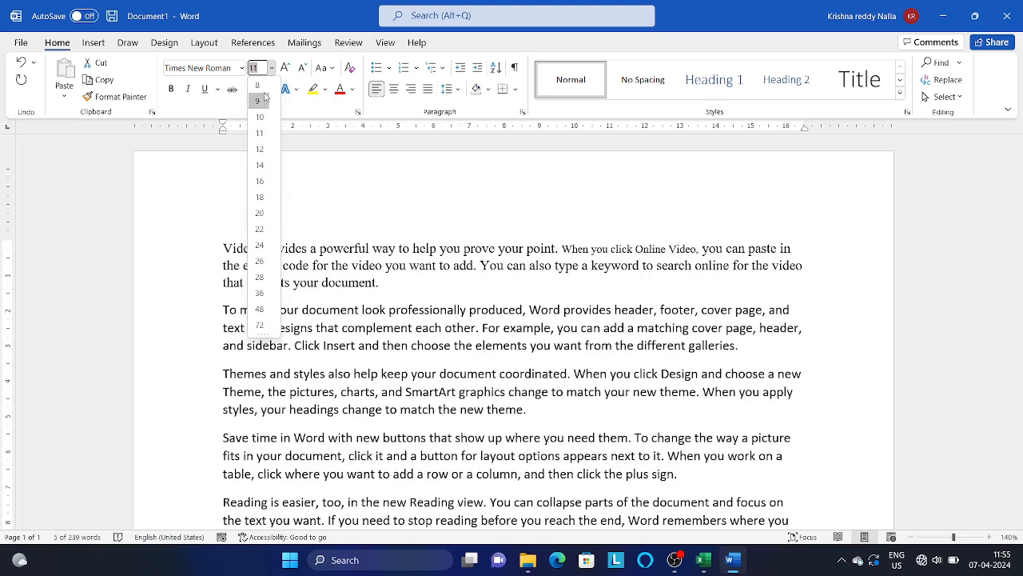
pyautogui.click(272, 69)
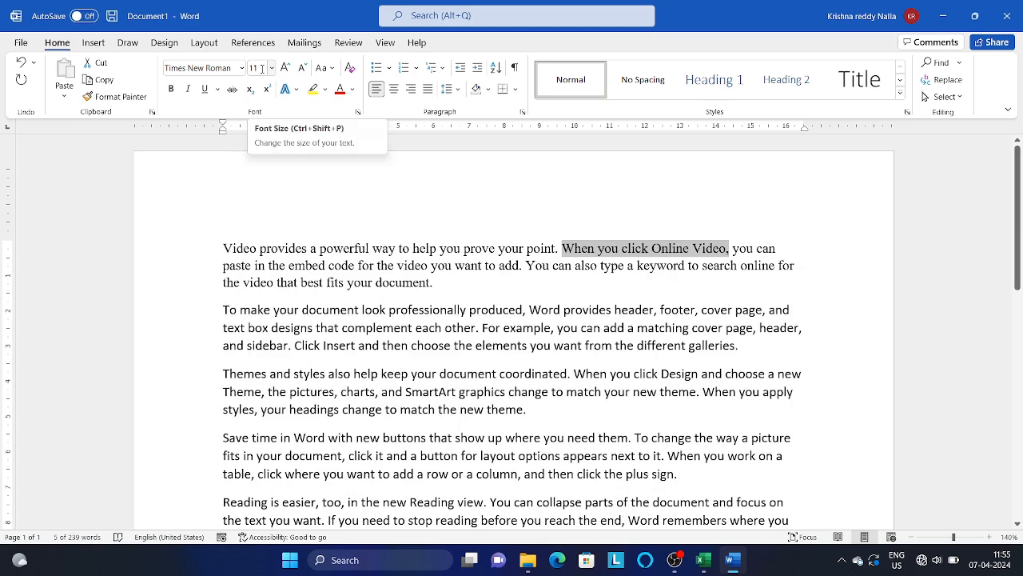
pyautogui.click(262, 69)
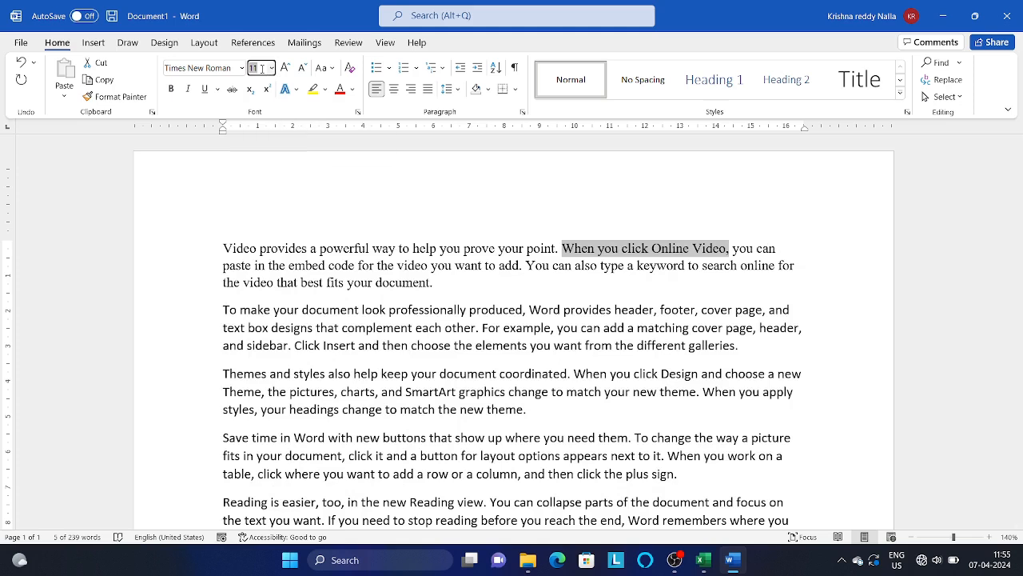
pyautogui.press('BackSpace')
pyautogui.press('Num_Lock')
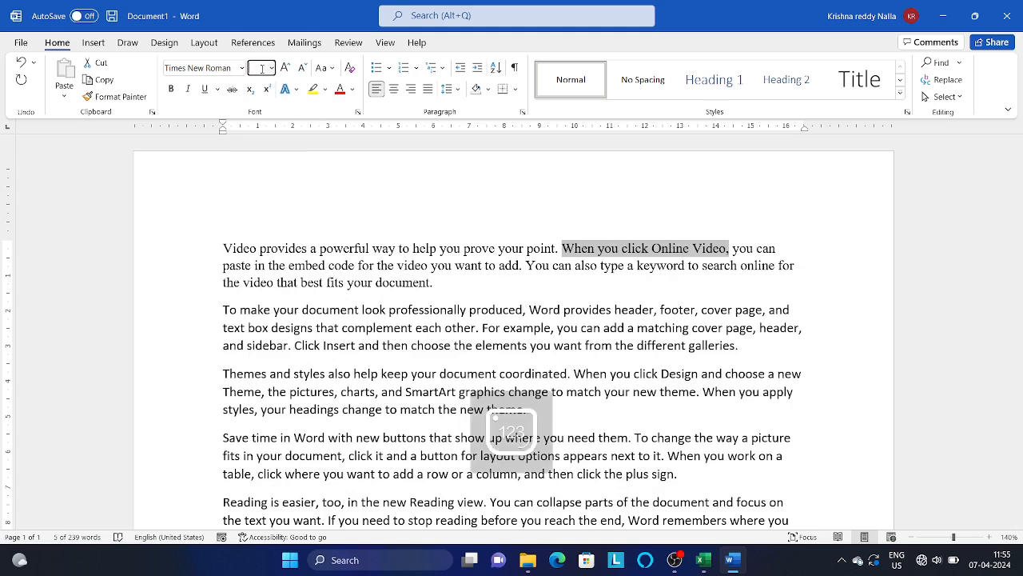
pyautogui.write('17')
pyautogui.press('Return')
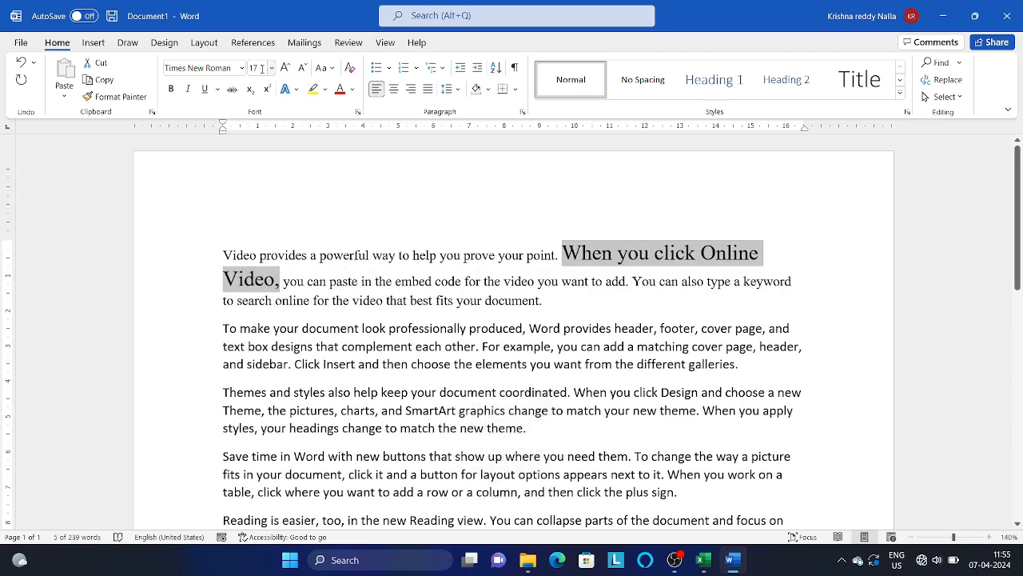
# Set the font size of the selected phrase to 19, a size missing from the preset sizes
pyautogui.click(273, 69)
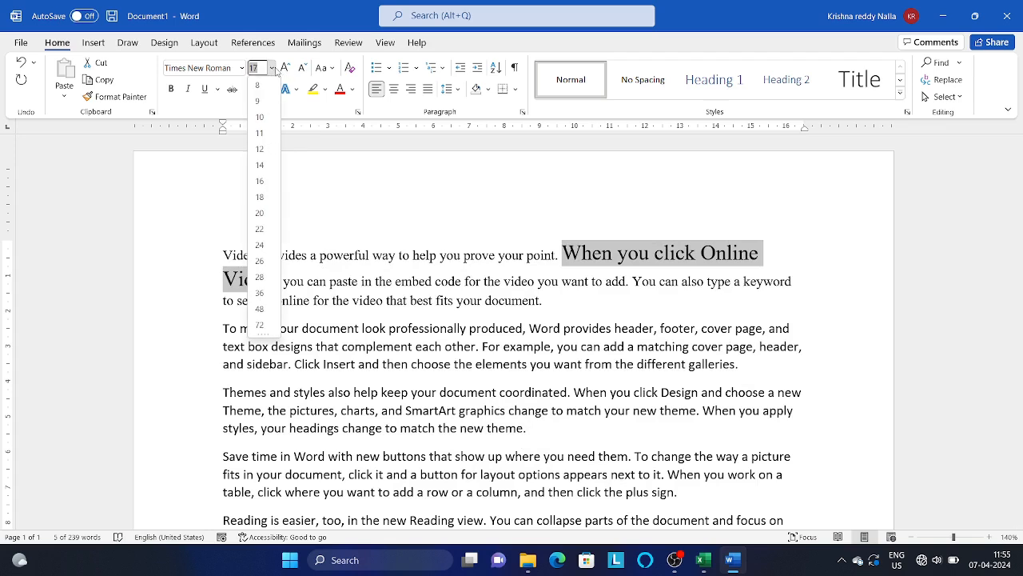
pyautogui.click(273, 69)
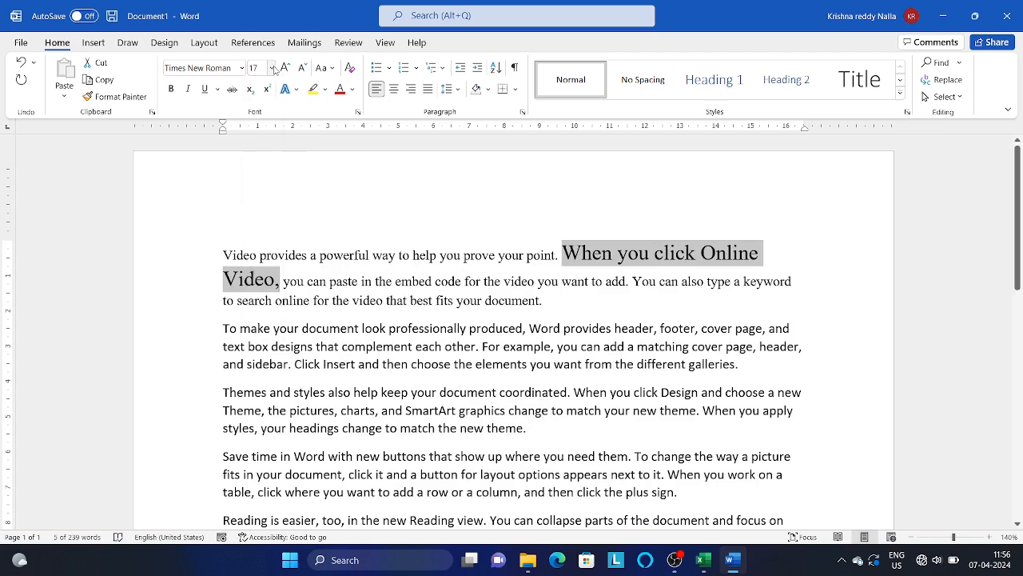
pyautogui.click(257, 68)
pyautogui.press('BackSpace')
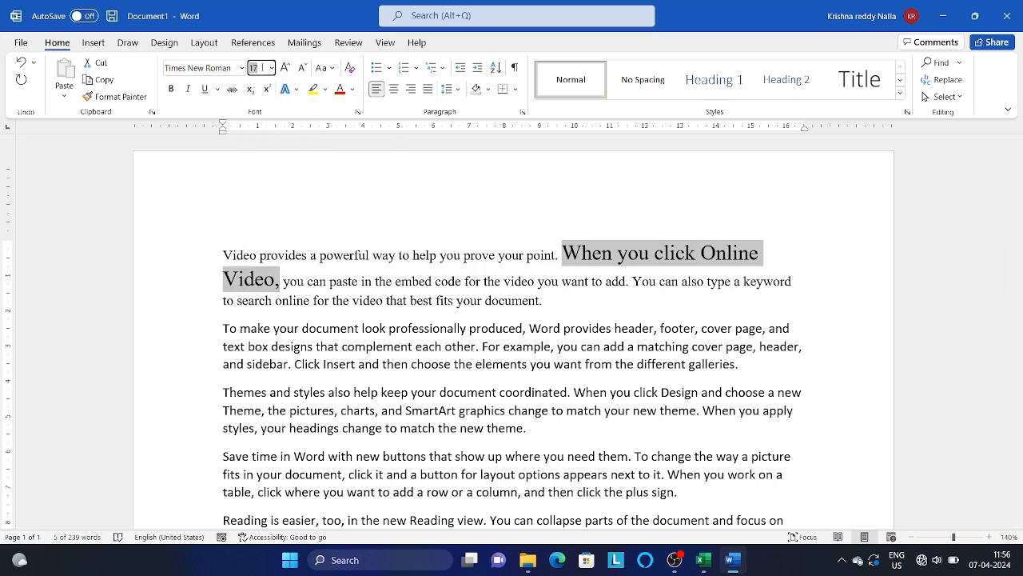
pyautogui.write('19')
pyautogui.press('Return')
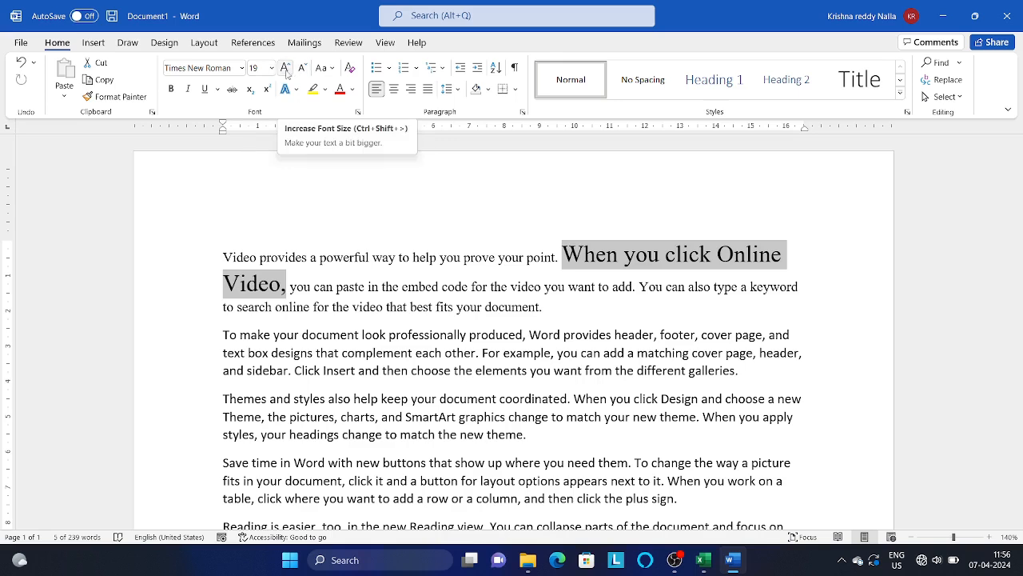
# Decrease the selected phrase's font size step by step to 11
pyautogui.click(301, 67)
pyautogui.click(302, 68)
pyautogui.click(301, 68)
pyautogui.click(301, 68)
pyautogui.click(301, 68)
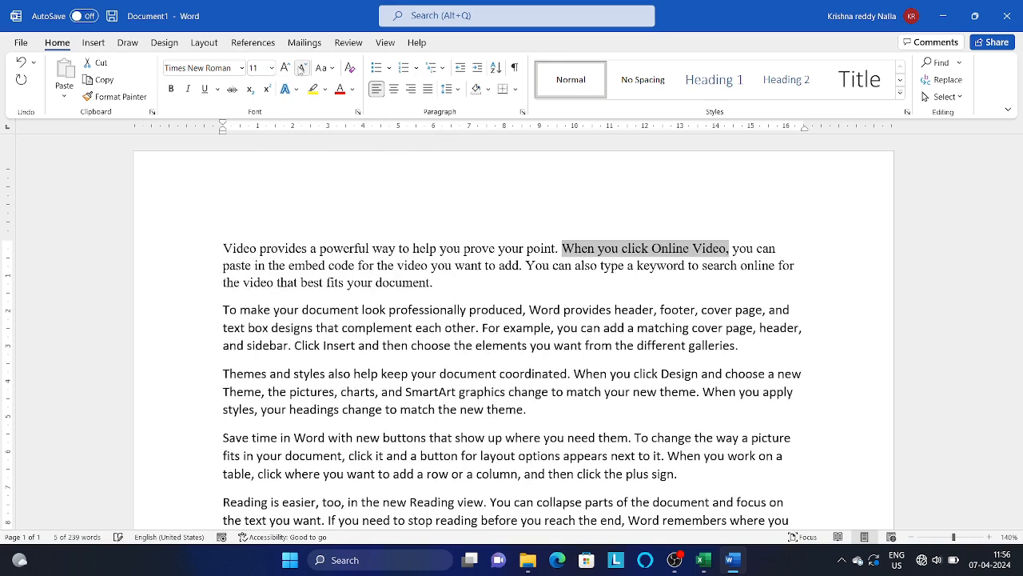
# Increase the selected phrase's font size step by step to 18
pyautogui.click(287, 68)
pyautogui.click(286, 68)
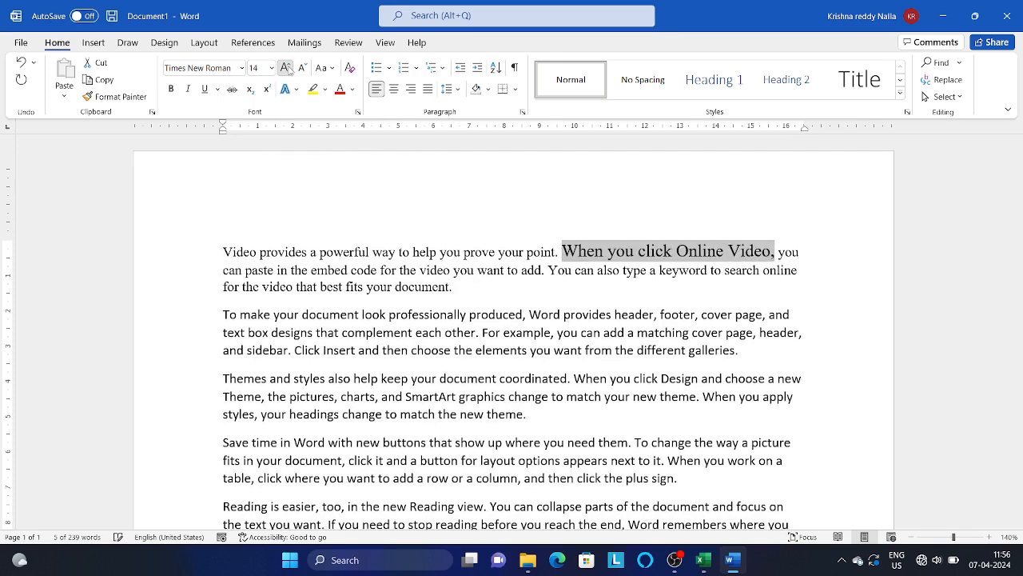
pyautogui.click(287, 68)
pyautogui.click(286, 68)
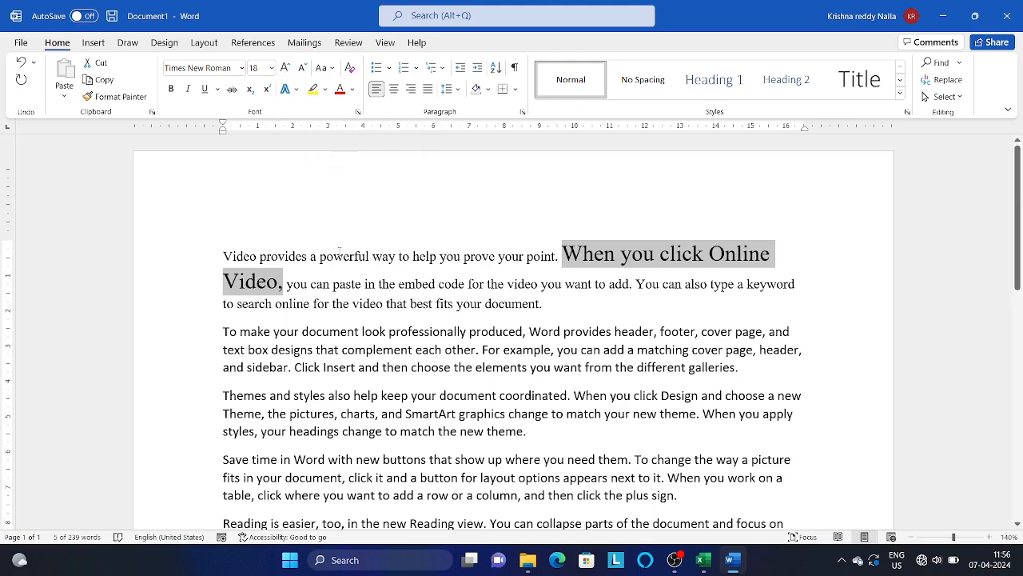
# Enlarge the selected phrase's font in five size increments to 28
pyautogui.hotkey('ctrl', 'shift', '.')
pyautogui.hotkey('ctrl', 'shift', '.')
pyautogui.hotkey('ctrl', 'shift', '.')
pyautogui.hotkey('ctrl', 'shift', '.')
pyautogui.hotkey('ctrl', 'shift', '.')
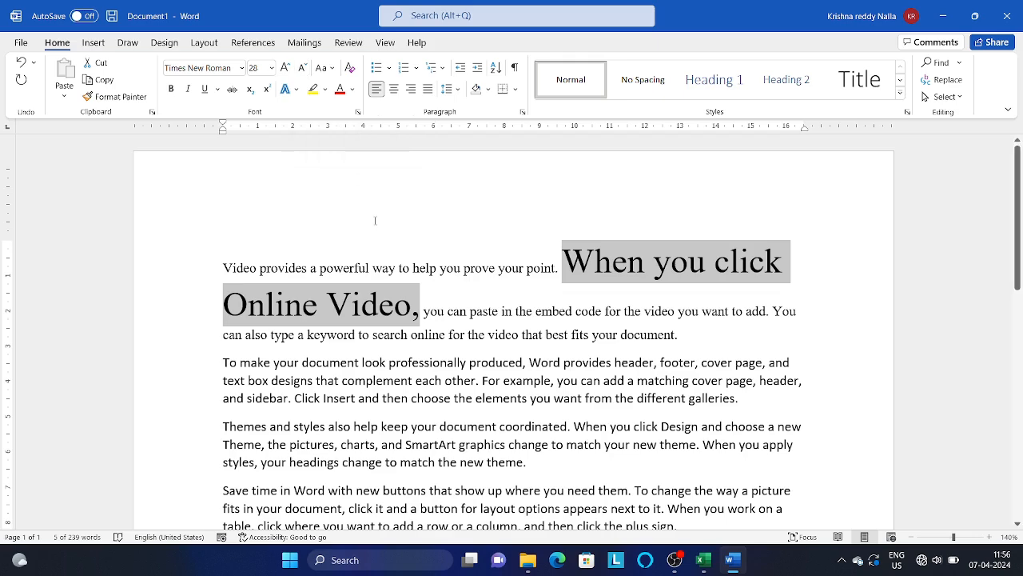
# Shrink the selected phrase's font in repeated size decrements to 12
pyautogui.hotkey('ctrl', 'shift', ',')
pyautogui.hotkey('ctrl', 'shift', ',')
pyautogui.hotkey('ctrl', 'shift', ',')
pyautogui.hotkey('ctrl', 'shift', ',')
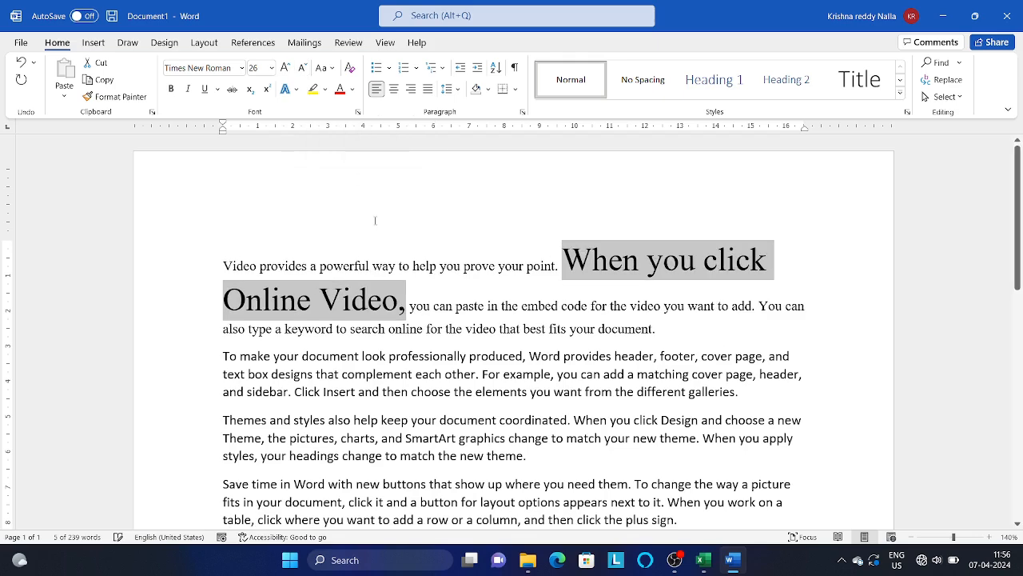
pyautogui.hotkey('ctrl', 'shift', ',')
pyautogui.hotkey('ctrl', 'shift', ',')
pyautogui.hotkey('ctrl', 'shift', ',')
pyautogui.hotkey('ctrl', 'shift', ',')
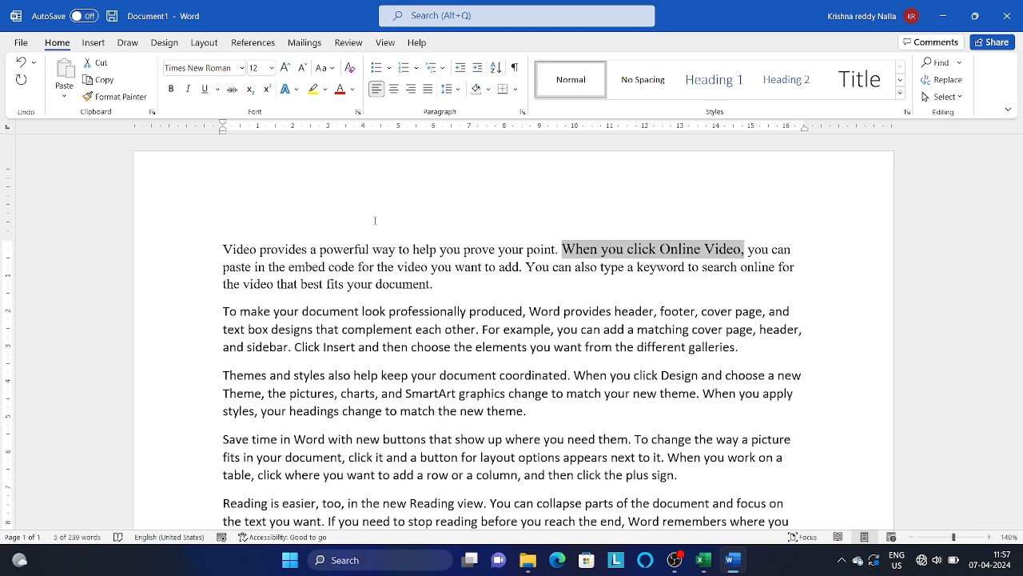
# Enlarge the selected phrase to 18 and reduce it by one increment to font size 16
pyautogui.hotkey('ctrl', 'shift', '.')
pyautogui.hotkey('ctrl', 'shift', '.')
pyautogui.hotkey('ctrl', 'shift', '.')
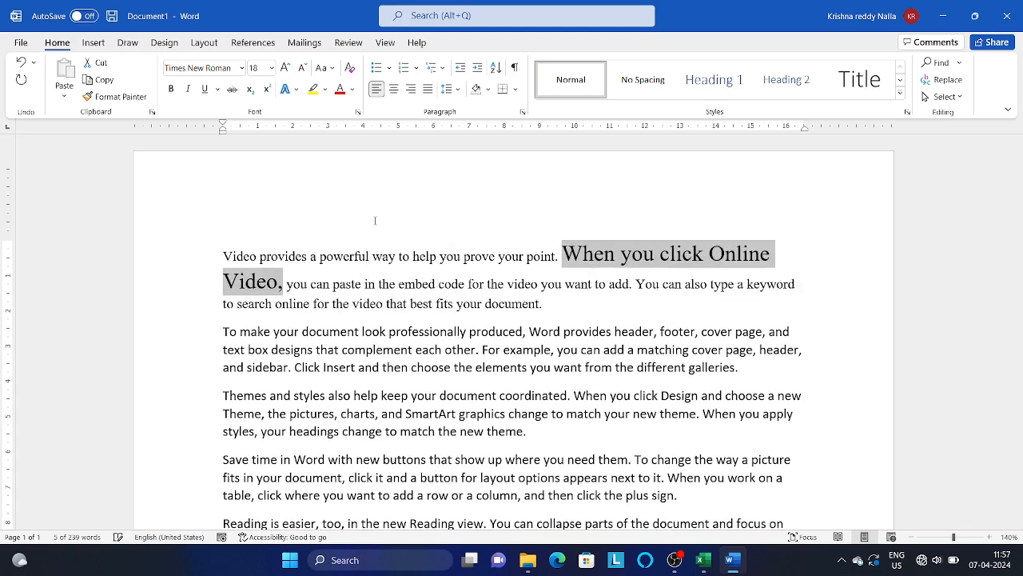
pyautogui.hotkey('ctrl', 'shift', ',')
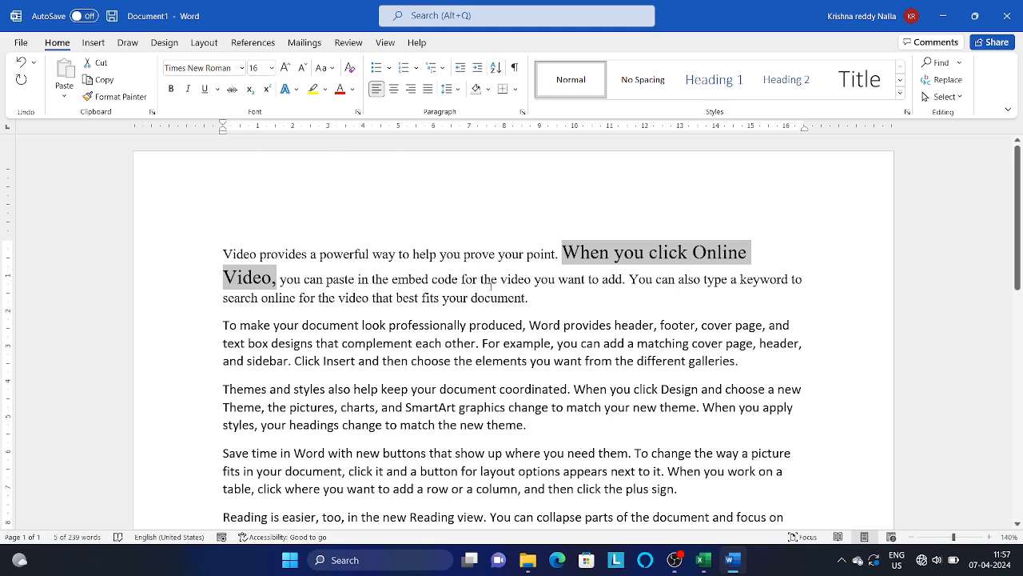
# Apply bold to the opening sentence "Video provides a powerful way to help you prove your point." and remove it, twice
pyautogui.click(517, 261)
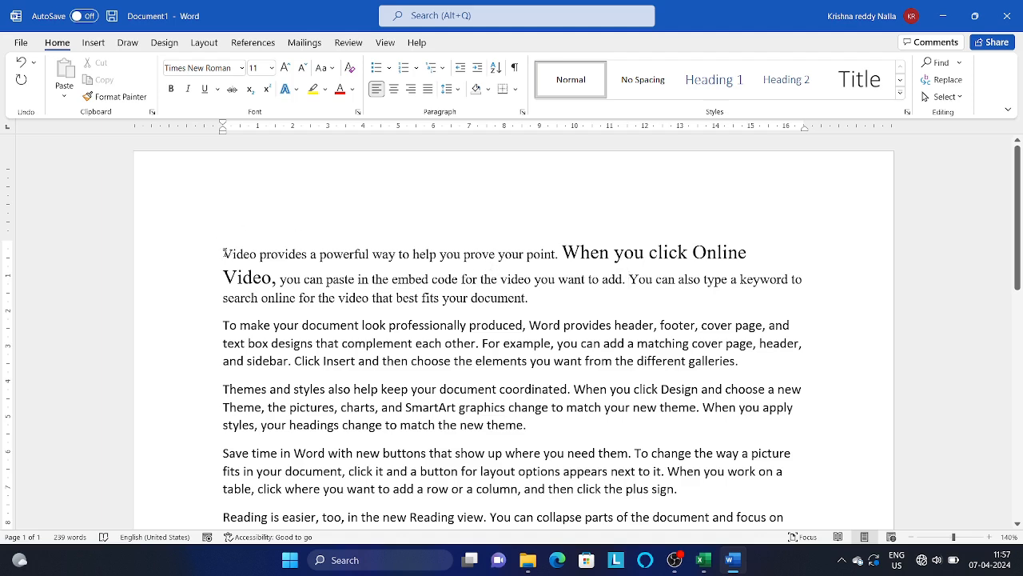
pyautogui.moveTo(225, 254); pyautogui.dragTo(557, 254)
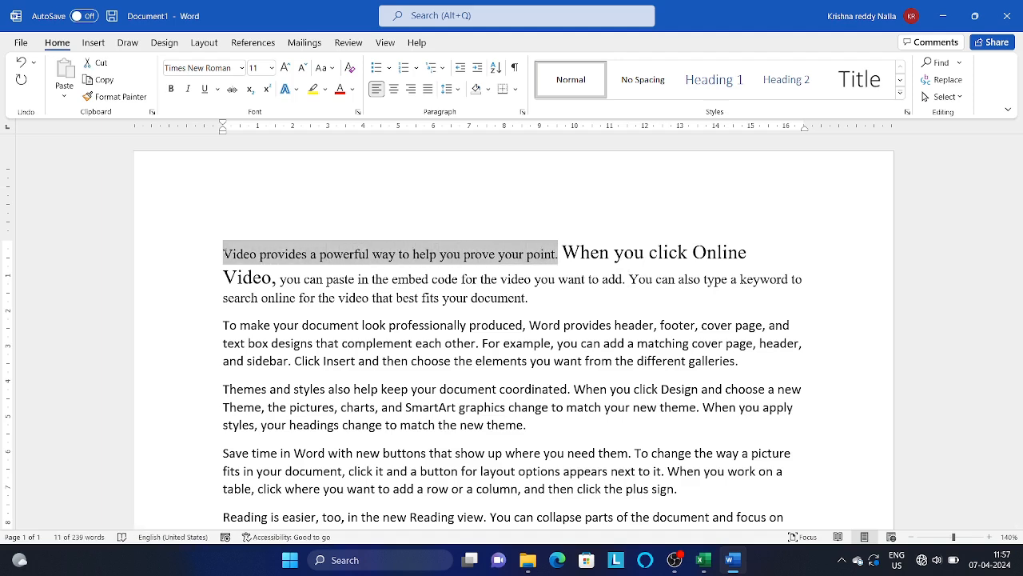
pyautogui.click(171, 90)
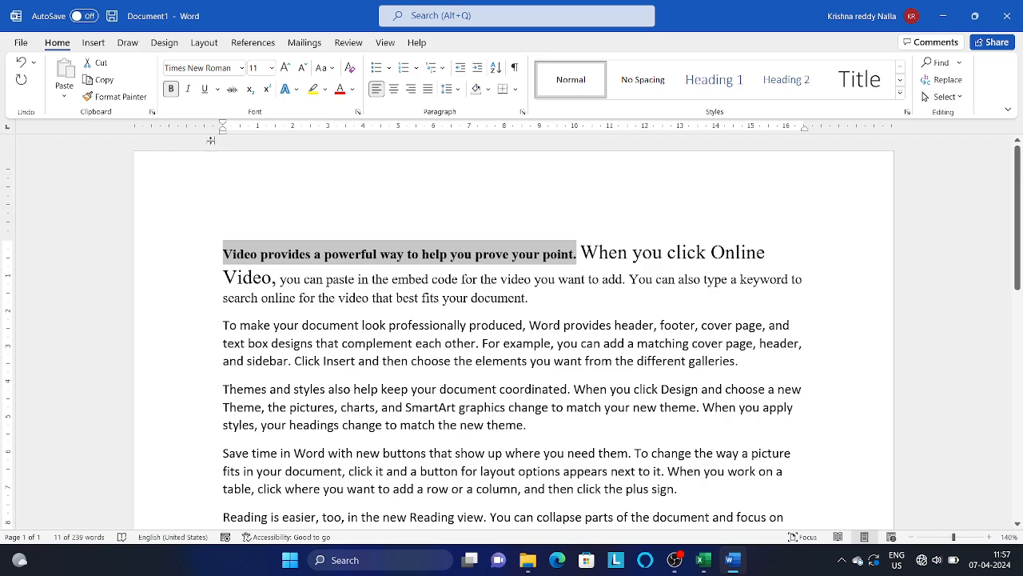
pyautogui.click(171, 89)
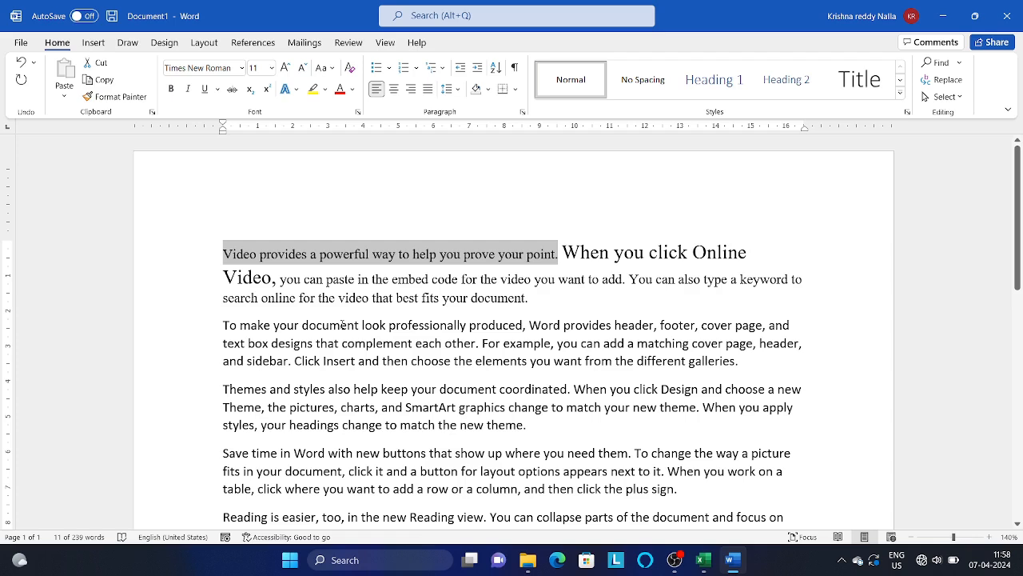
pyautogui.hotkey('ctrl', 'b')
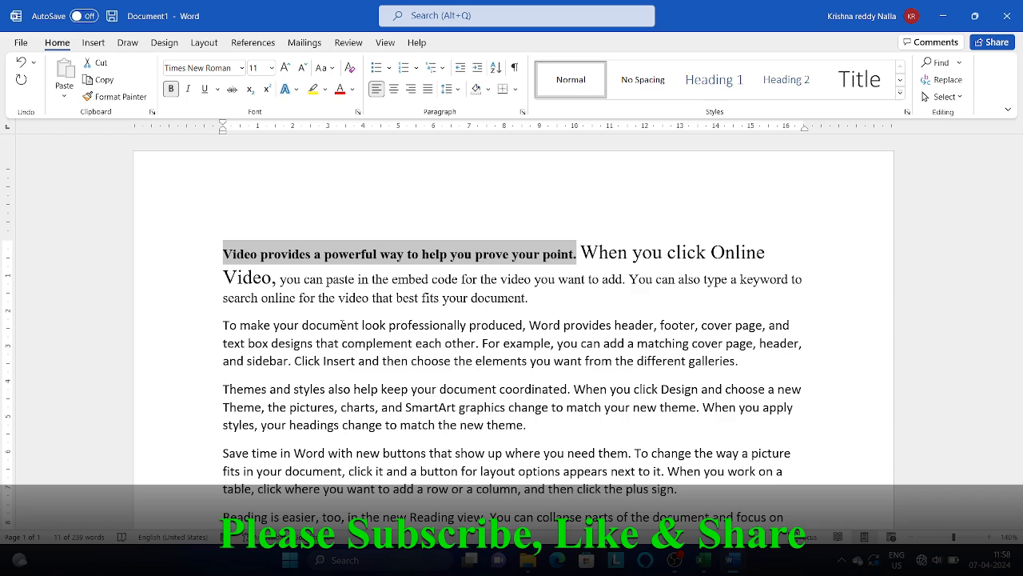
pyautogui.hotkey('ctrl', 'b')
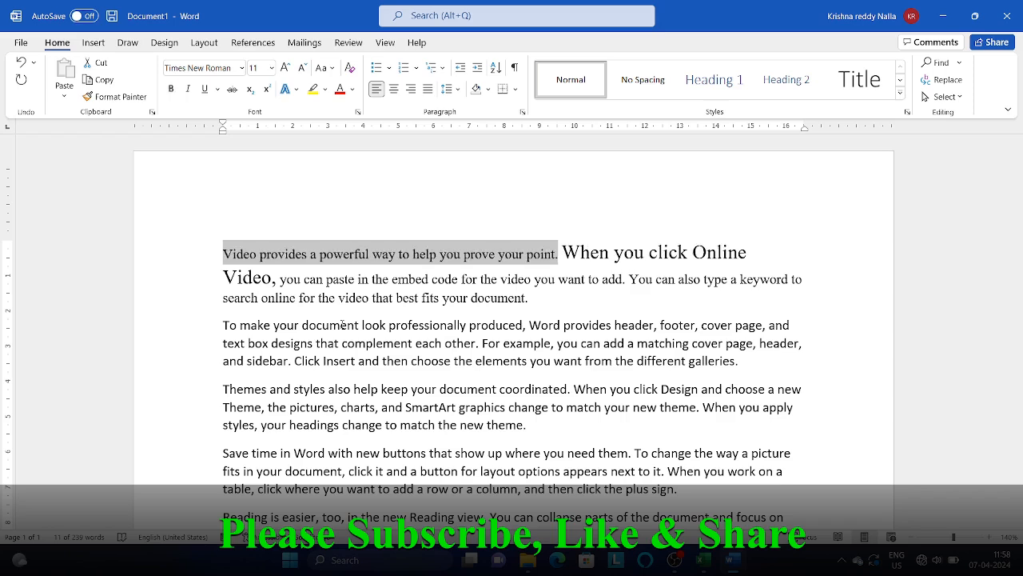
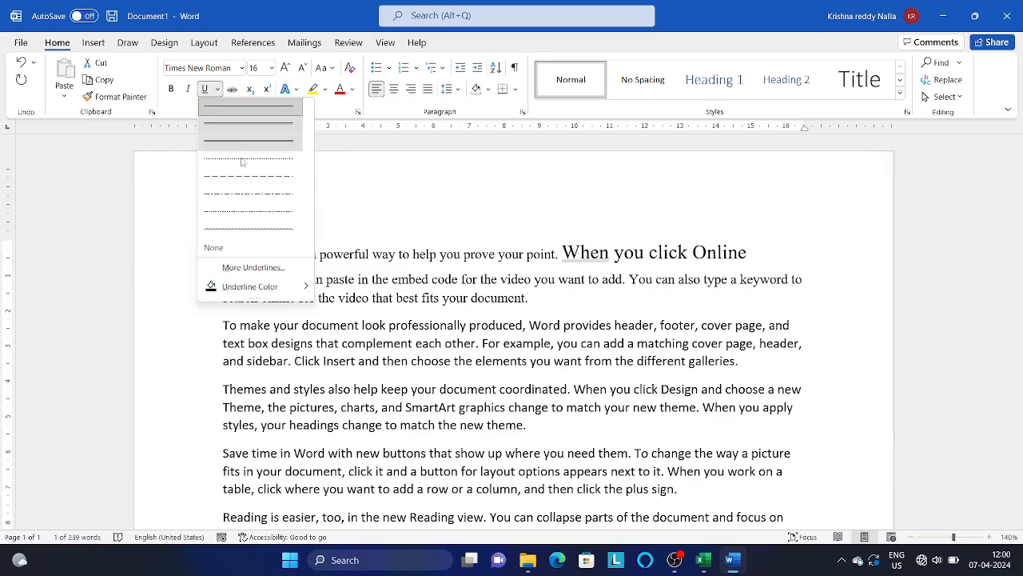
# Check the additional underline colors for the word "When" without choosing one, and remove the word's underline
pyautogui.moveTo(263, 285)
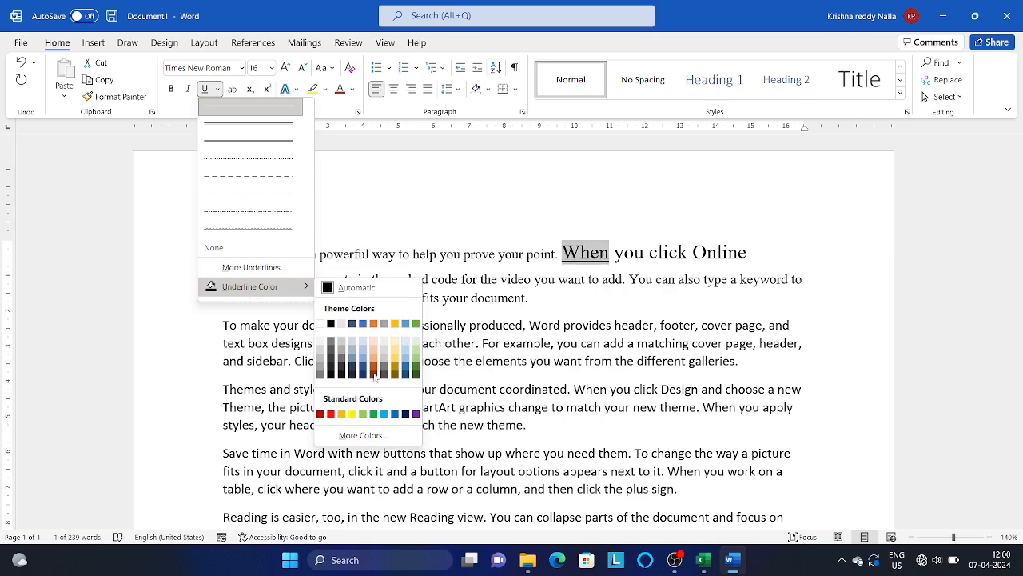
pyautogui.click(372, 434)
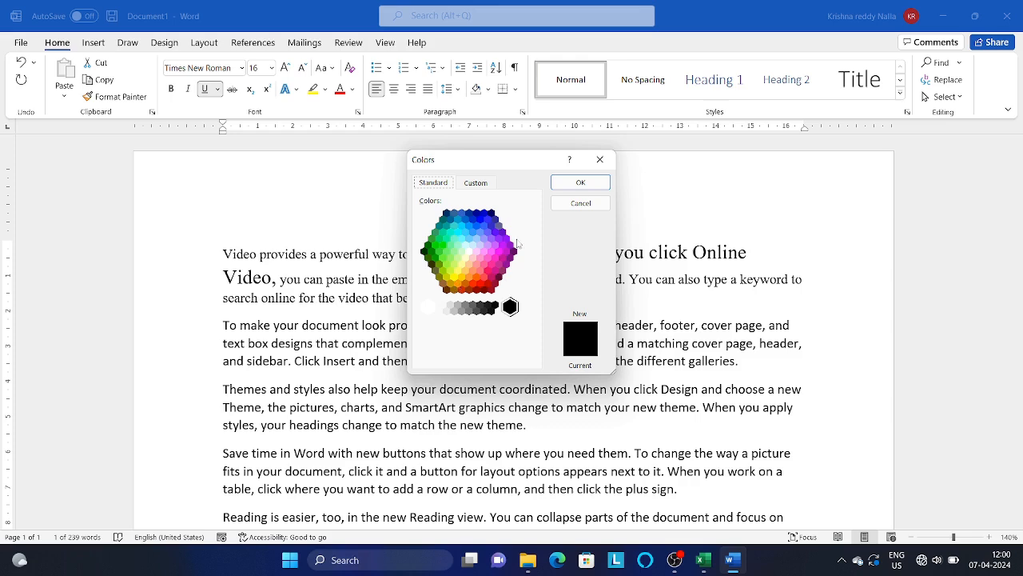
pyautogui.click(599, 160)
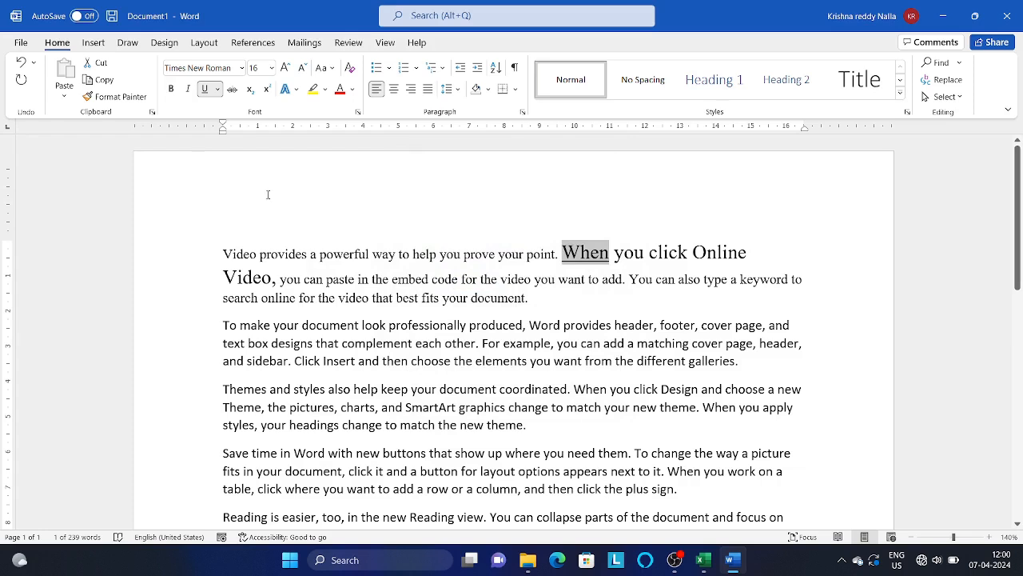
pyautogui.hotkey('ctrl', 'u')
# Enter the text "H20" on the blank line below the document's last paragraph
pyautogui.click(385, 269)
pyautogui.press('Down')
pyautogui.press('Down')
pyautogui.press('Down')
pyautogui.press('Down')
pyautogui.press('Down')
pyautogui.press('Down')
pyautogui.press('Down')
pyautogui.press('Down')
pyautogui.press('Down')
pyautogui.press('Down')
pyautogui.press('Down')
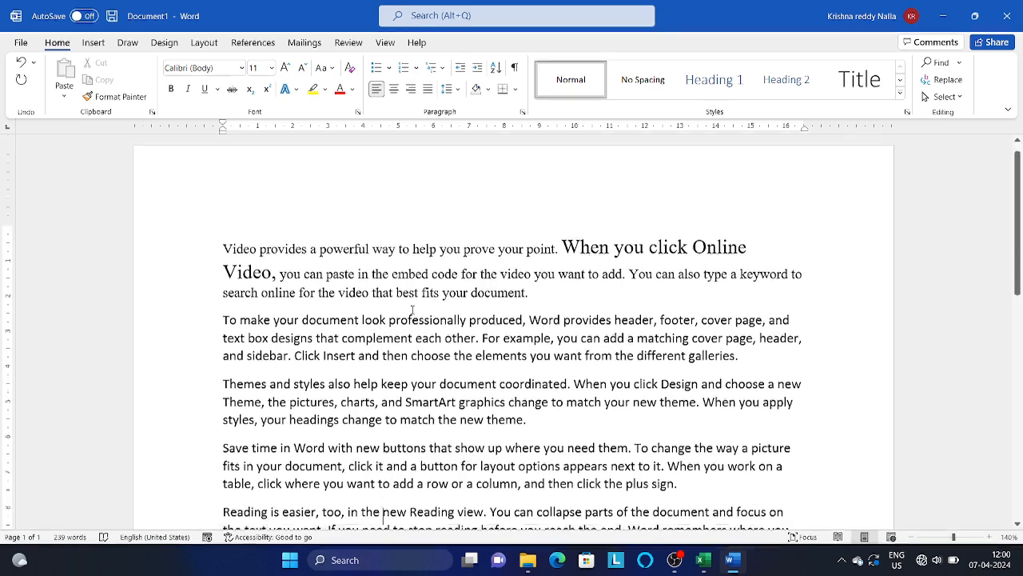
pyautogui.press('Down')
pyautogui.press('Down')
pyautogui.press('Down')
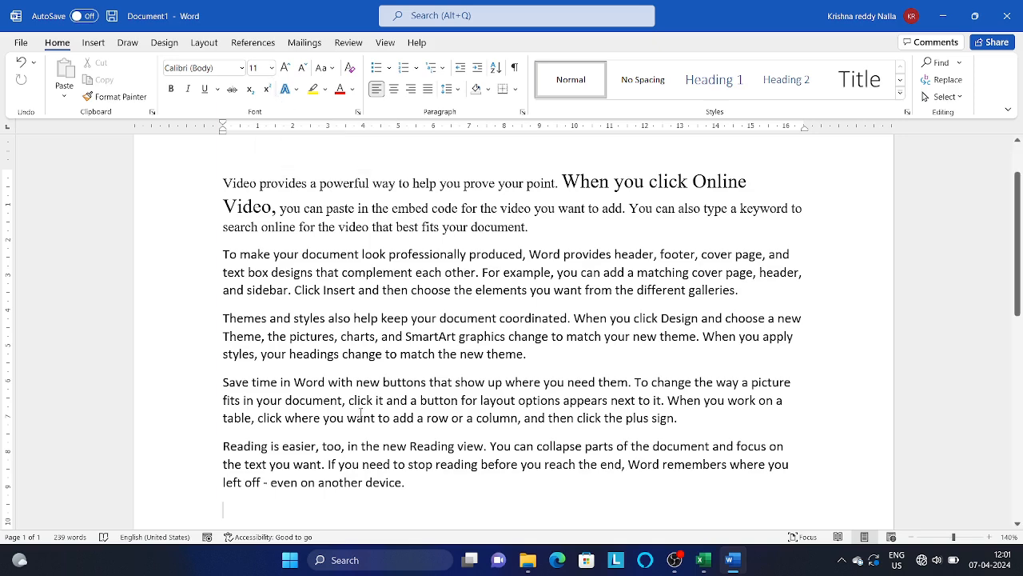
pyautogui.scroll(-1, 361, 413)
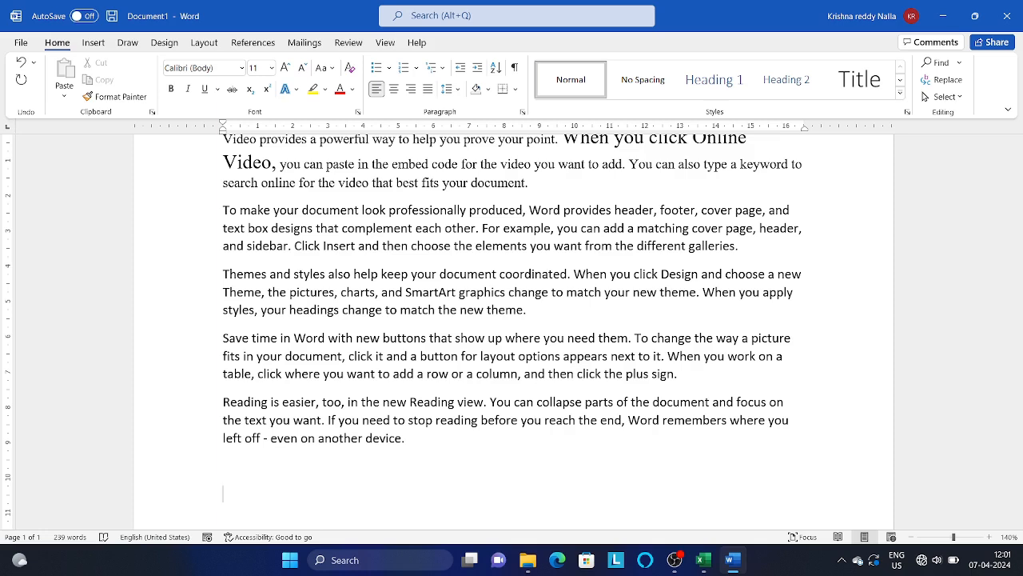
pyautogui.press('capslock')
pyautogui.write('H')
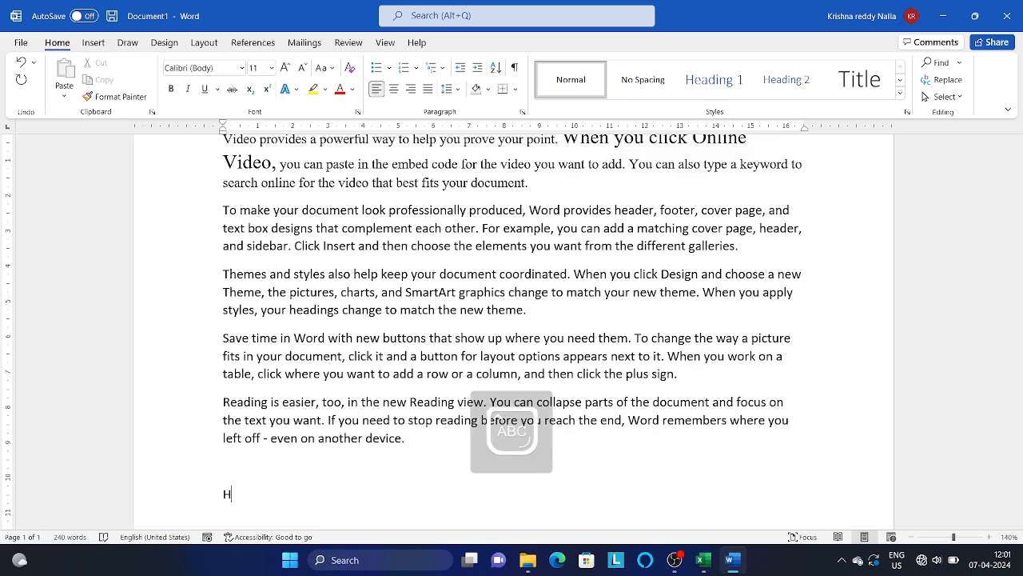
pyautogui.write('20')
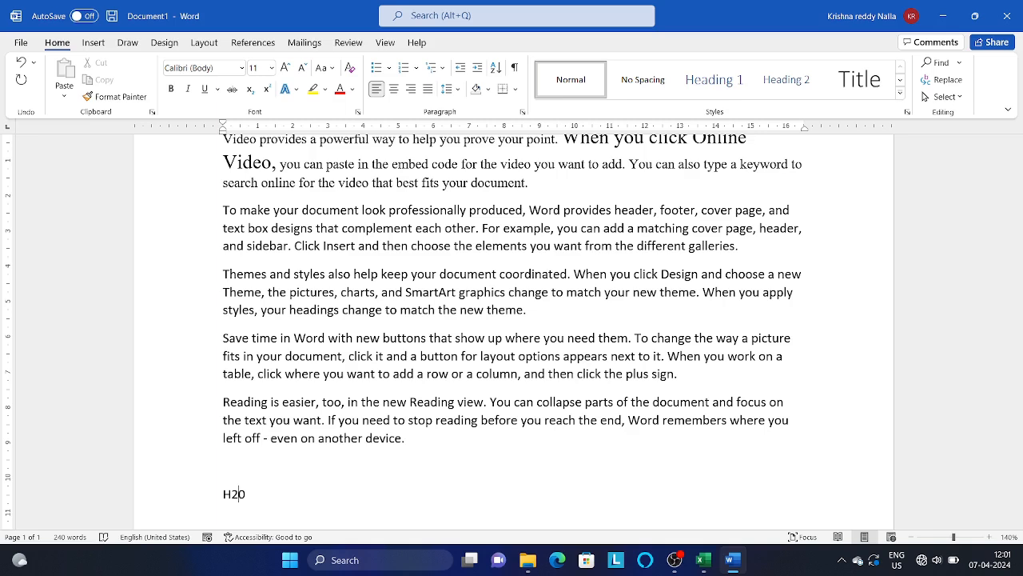
# Format the 2 in "H20" as superscript
pyautogui.moveTo(239, 494); pyautogui.dragTo(230, 494)
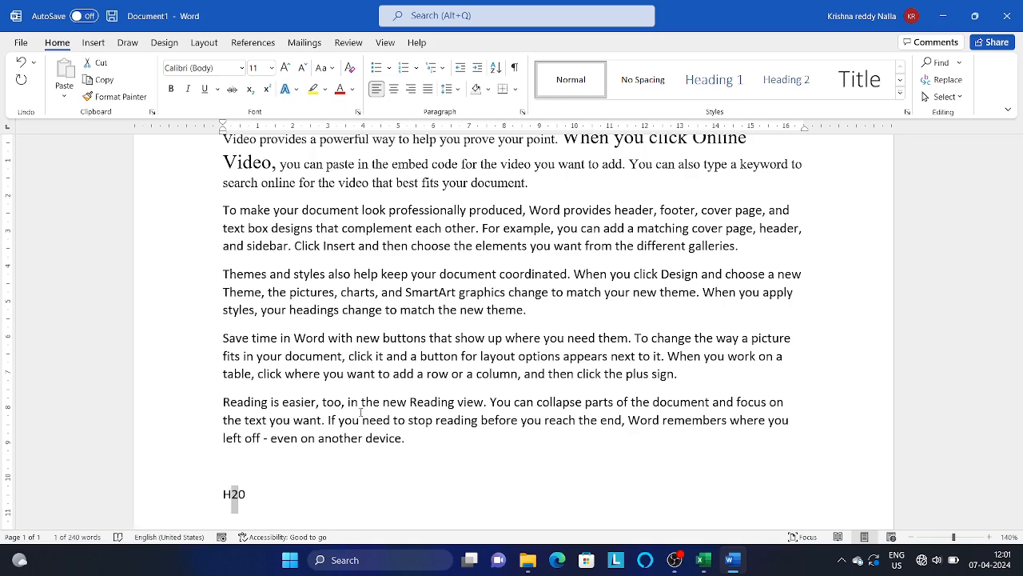
pyautogui.click(267, 90)
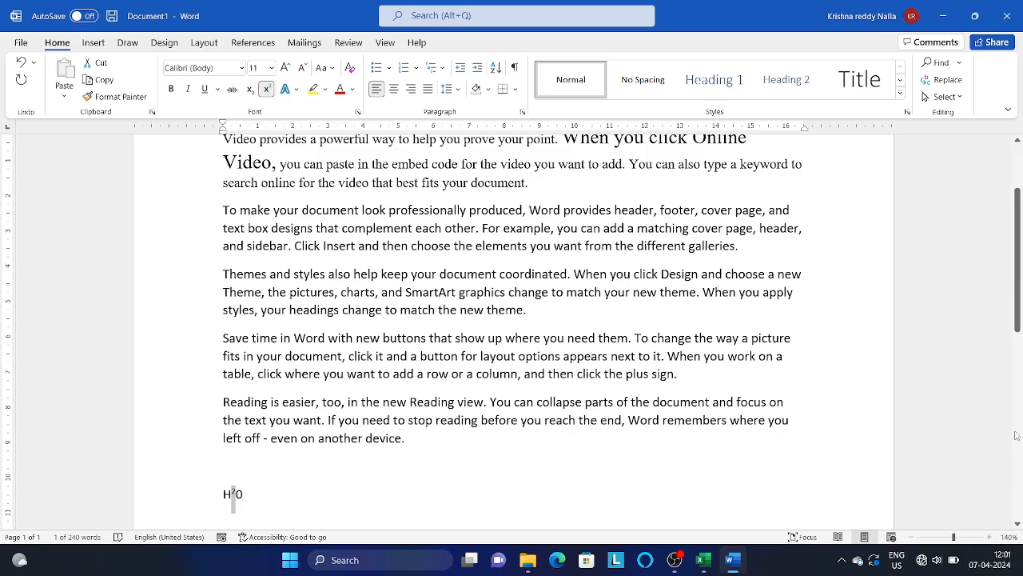
pyautogui.moveTo(1018, 298); pyautogui.dragTo(1019, 392)
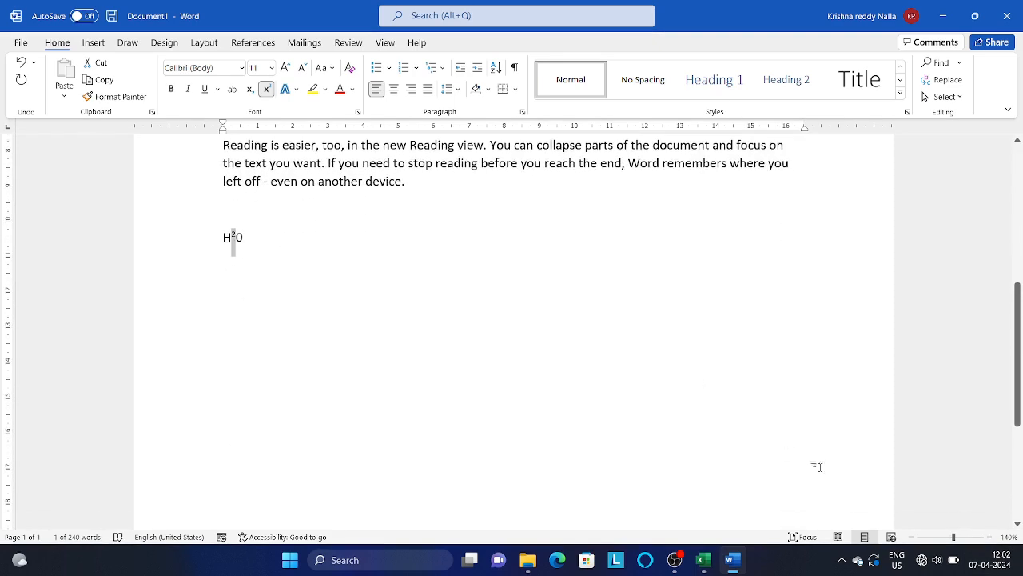
pyautogui.click(991, 537)
pyautogui.click(990, 537)
pyautogui.click(990, 537)
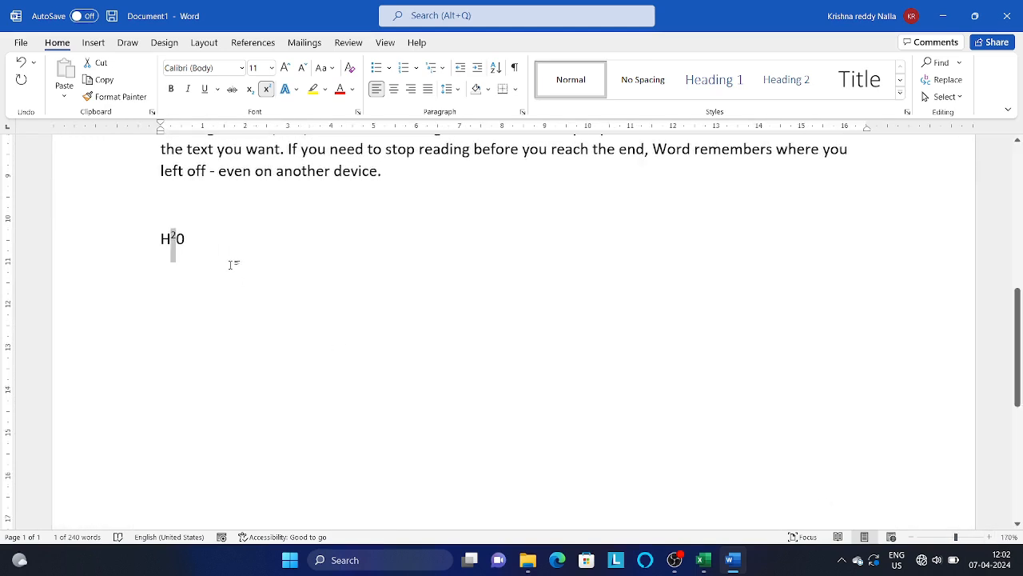
# Alternate the 2 in "H20" between subscript and superscript, ending on superscript
pyautogui.click(250, 89)
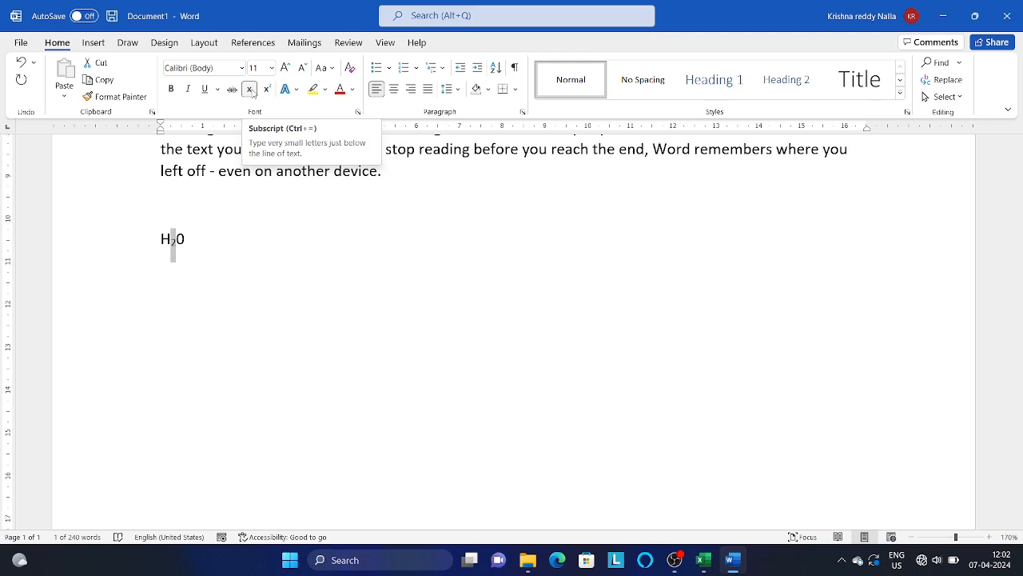
pyautogui.click(250, 89)
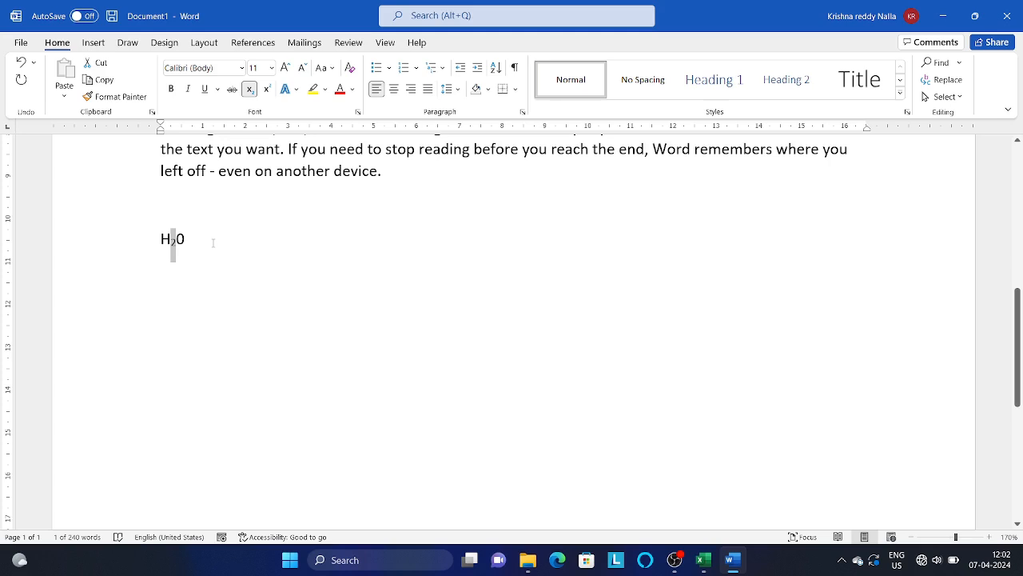
pyautogui.hotkey('ctrl', 'shift', '+')
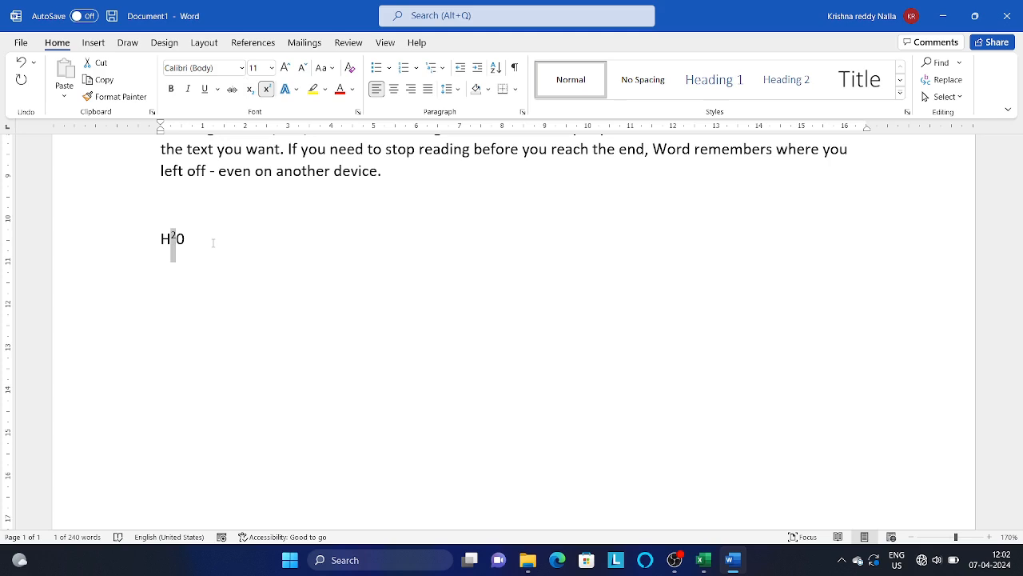
pyautogui.hotkey('ctrl', '=')
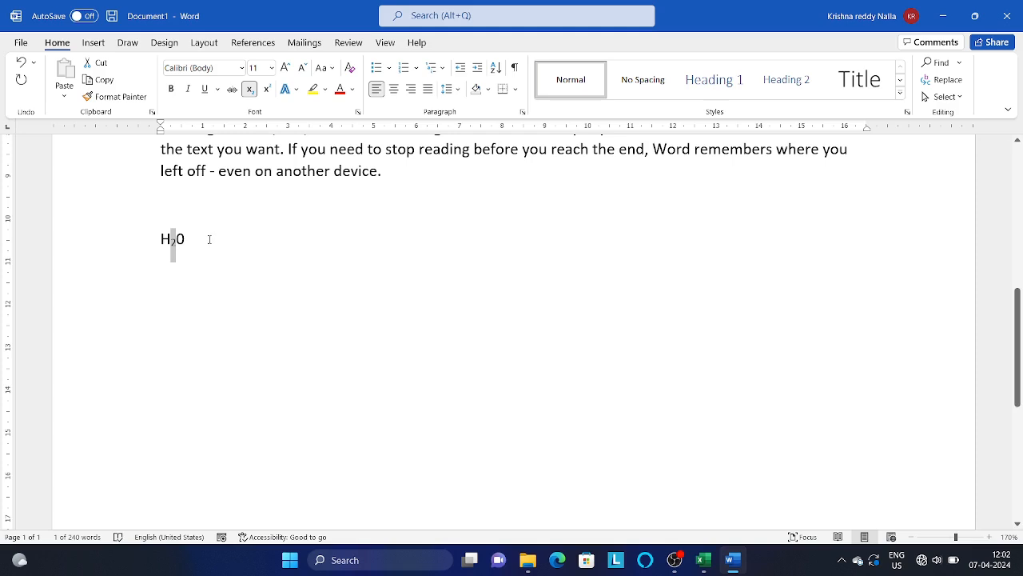
pyautogui.hotkey('ctrl', 'shift', '+')
pyautogui.click(209, 239)
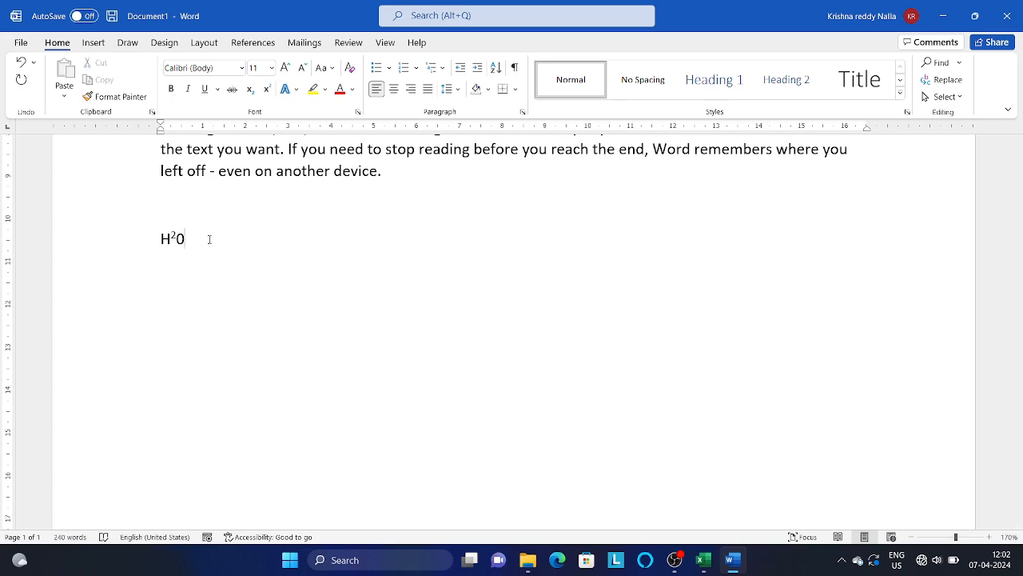
# Add a second "H20" on a new line below the first and format its 2 as subscript
pyautogui.press('Return')
pyautogui.write('H20')
pyautogui.press('Left')
pyautogui.hotkey('shift', 'Left')
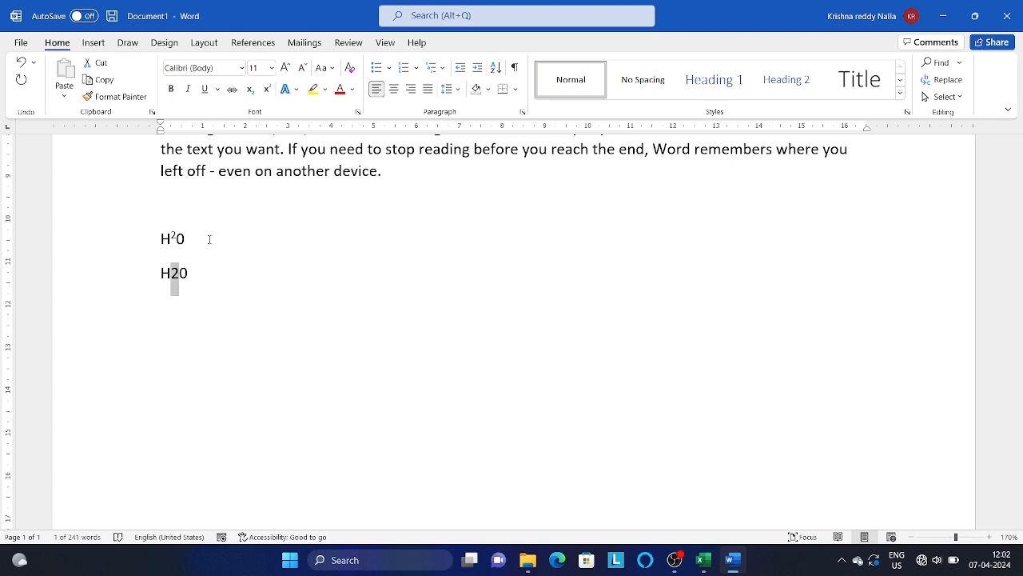
pyautogui.hotkey('ctrl', '=')
pyautogui.click(208, 239)
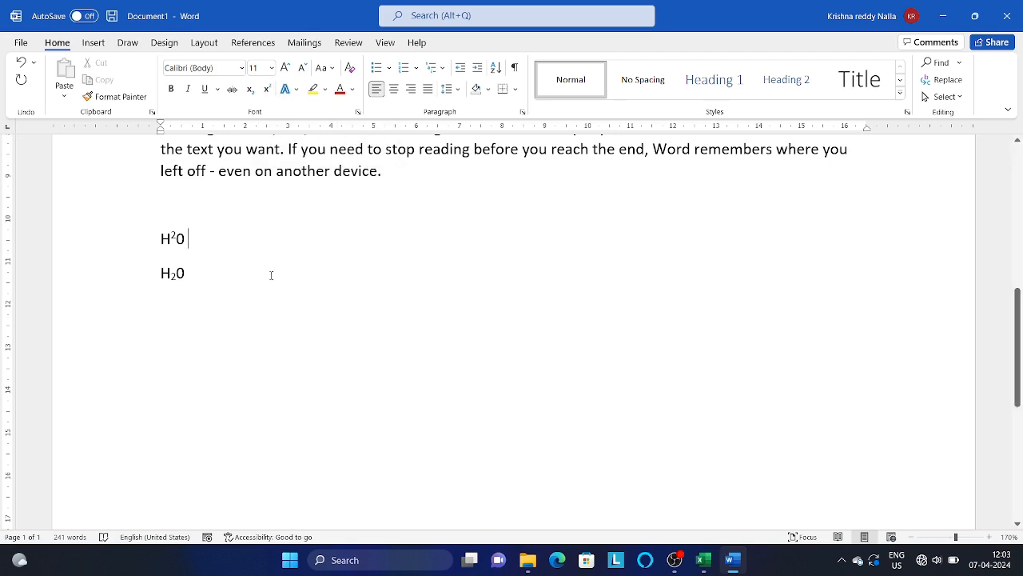
# Add the shortcut note "CTRL + =" after the subscript formula
pyautogui.click(233, 279)
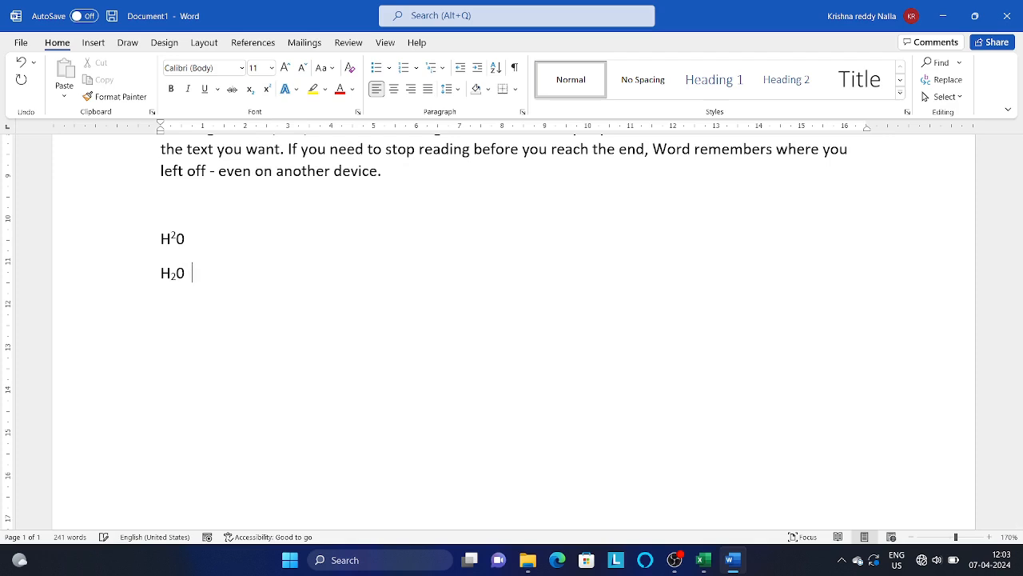
pyautogui.write('CTRL +')
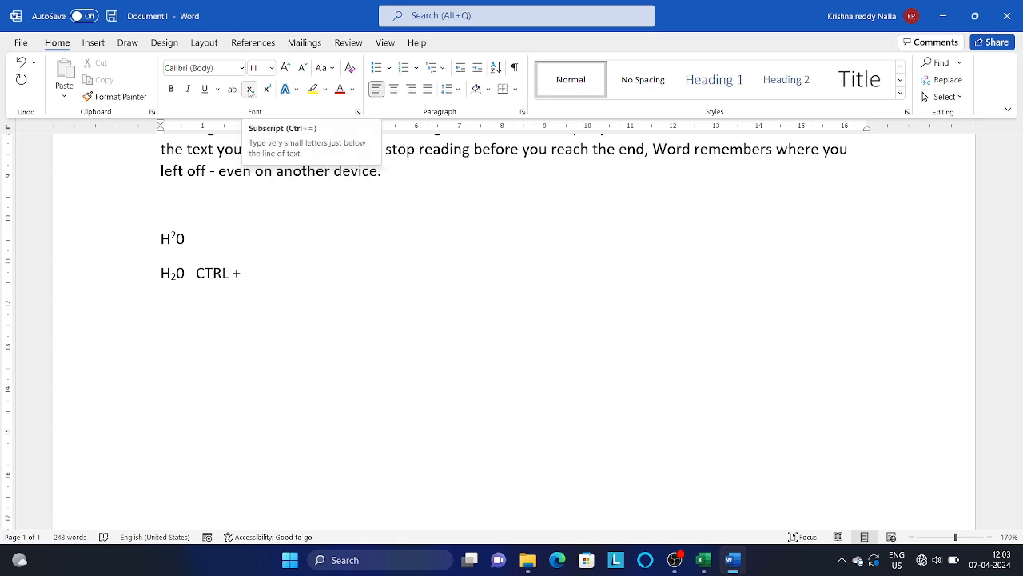
pyautogui.write('=')
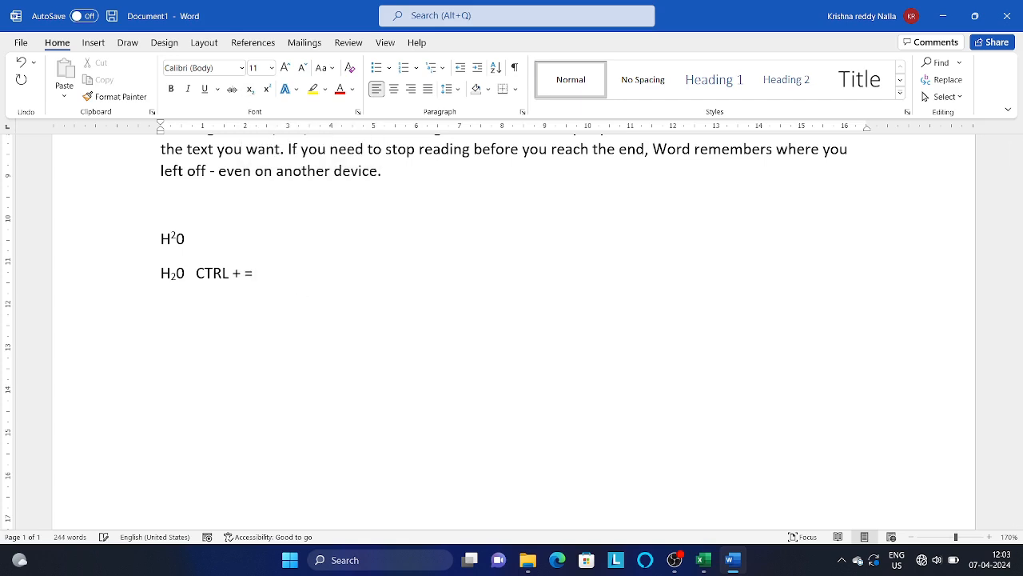
# Add the shortcut note "CTRL + SHIFT + +" after the superscript formula
pyautogui.click(189, 238)
pyautogui.write('CT')
pyautogui.write('RL')
pyautogui.write(' + =')
pyautogui.press('BackSpace')
pyautogui.write('+ SHIFT')
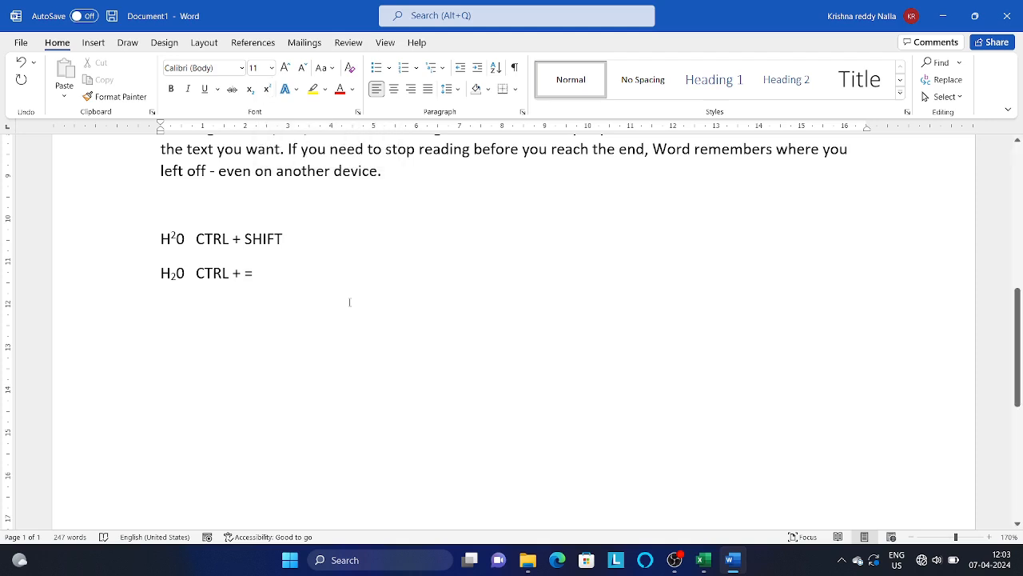
pyautogui.write('+ ')
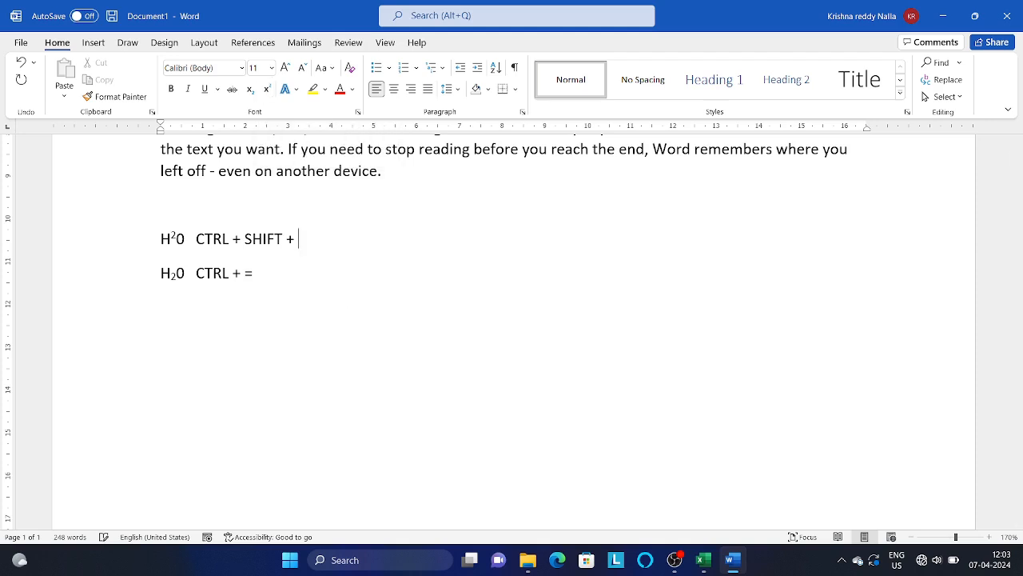
pyautogui.write('+')
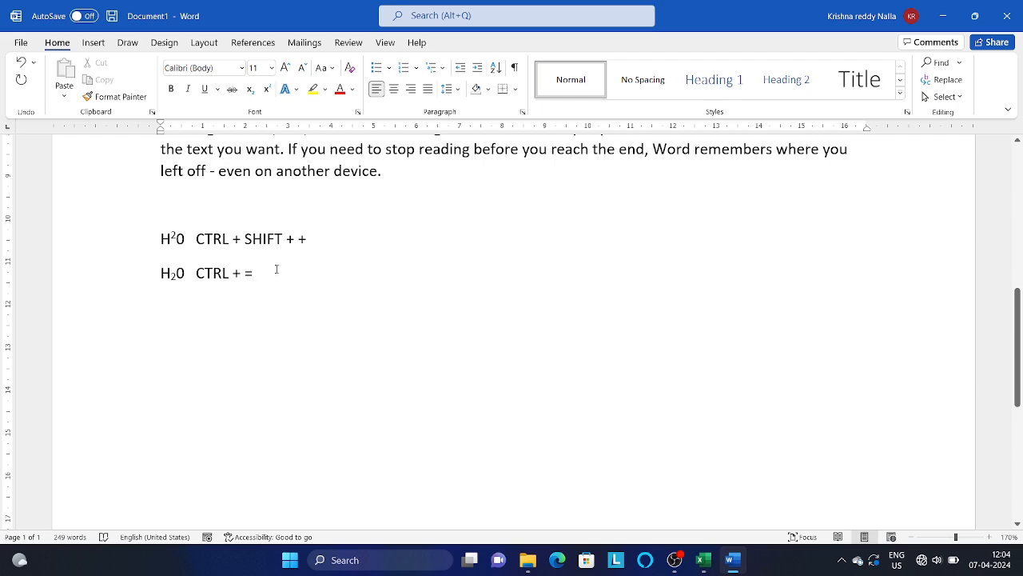
# Apply strikethrough to the word "powerful" in the document's opening sentence
pyautogui.press('Up')
pyautogui.press('Up')
pyautogui.press('Up')
pyautogui.press('Up')
pyautogui.press('Up')
pyautogui.press('Up')
pyautogui.press('Up')
pyautogui.press('Up')
pyautogui.press('Up')
pyautogui.press('Up')
pyautogui.press('Up')
pyautogui.press('Up')
pyautogui.press('Up')
pyautogui.press('Up')
pyautogui.press('Up')
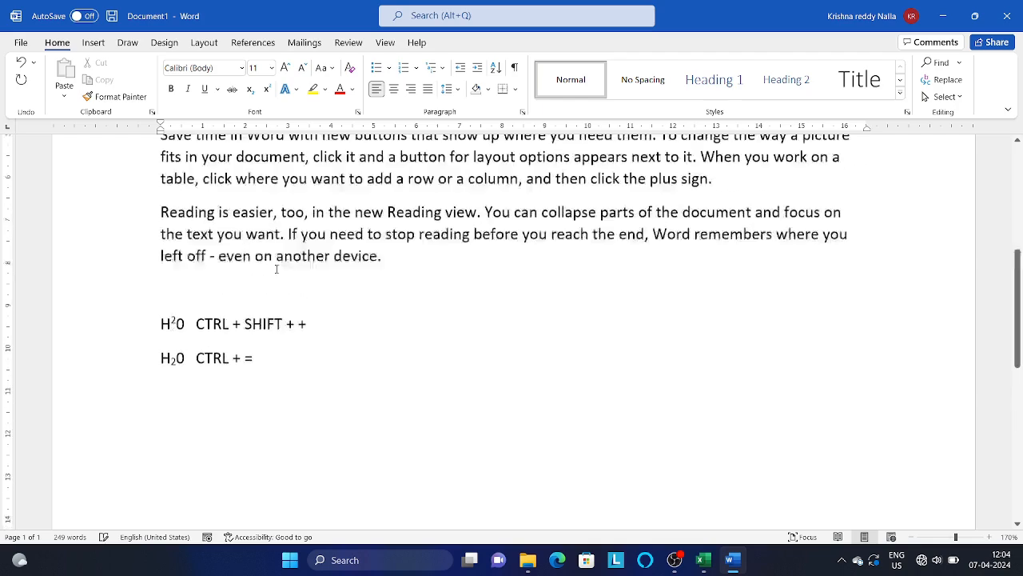
pyautogui.press('Down')
pyautogui.press('Down')
pyautogui.press('Down')
pyautogui.press('Down')
pyautogui.press('Down')
pyautogui.press('Down')
pyautogui.press('Down')
pyautogui.press('Down')
pyautogui.press('Down')
pyautogui.press('Up')
pyautogui.press('Up')
pyautogui.press('Up')
pyautogui.press('Up')
pyautogui.press('Up')
pyautogui.press('Up')
pyautogui.press('Up')
pyautogui.press('Up')
pyautogui.press('Up')
pyautogui.press('Up')
pyautogui.press('Up')
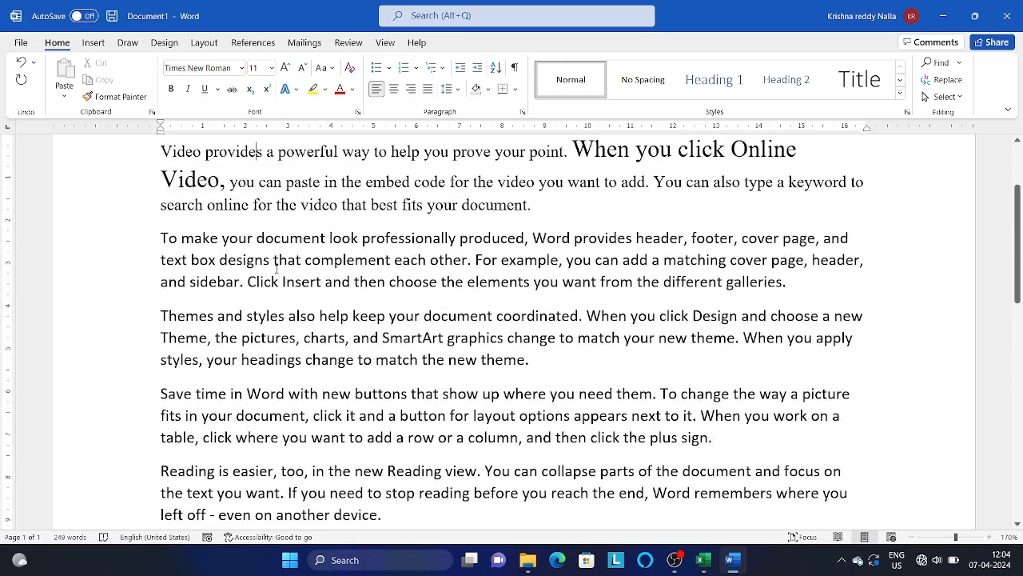
pyautogui.click(1017, 160)
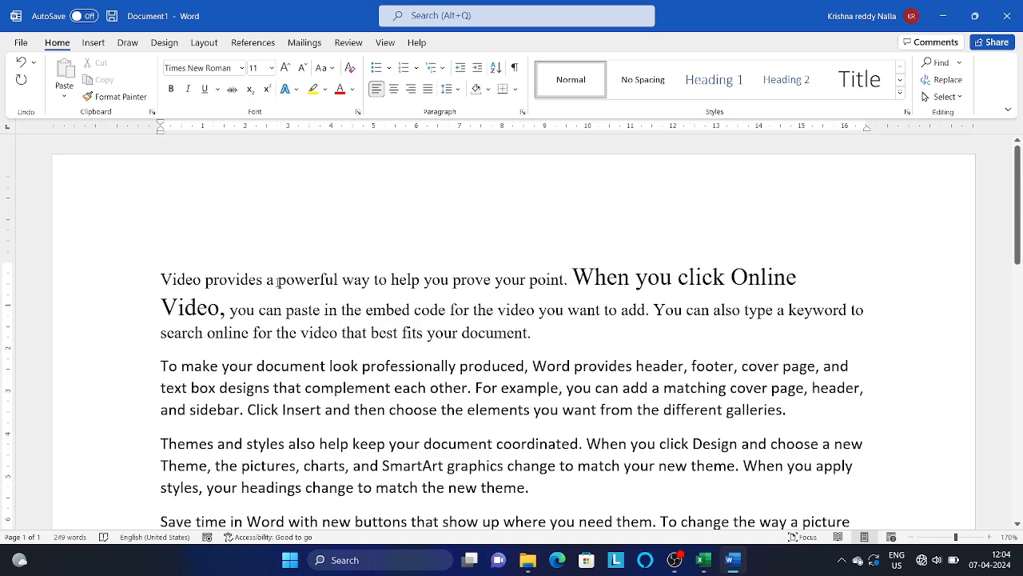
pyautogui.click(278, 282)
pyautogui.hotkey('shift', 'Right')
pyautogui.hotkey('shift', 'Right')
pyautogui.hotkey('shift', 'Right')
pyautogui.hotkey('shift', 'Right')
pyautogui.hotkey('shift', 'Right')
pyautogui.hotkey('shift', 'Right')
pyautogui.hotkey('shift', 'Right')
pyautogui.hotkey('shift', 'Right')
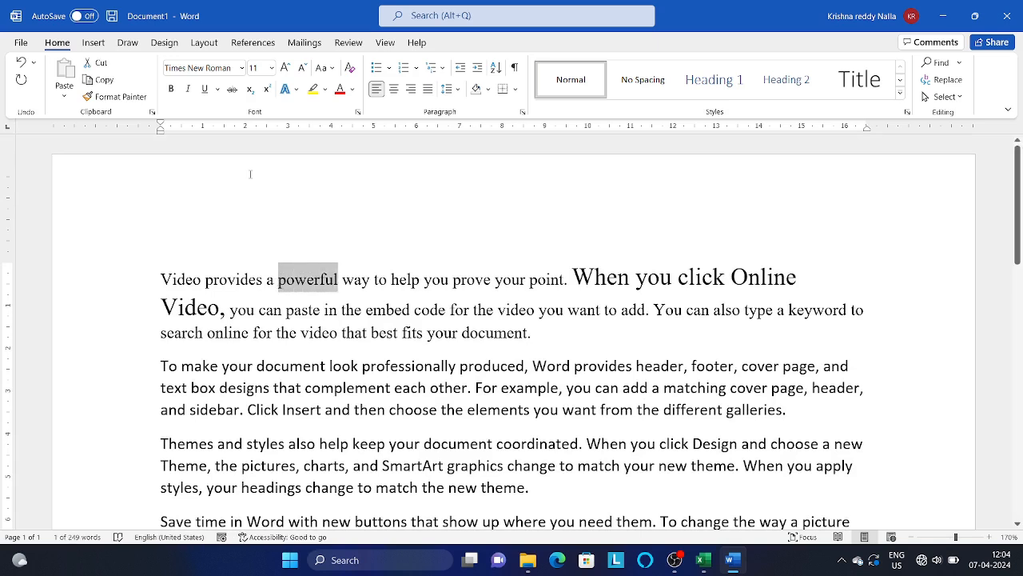
pyautogui.click(232, 90)
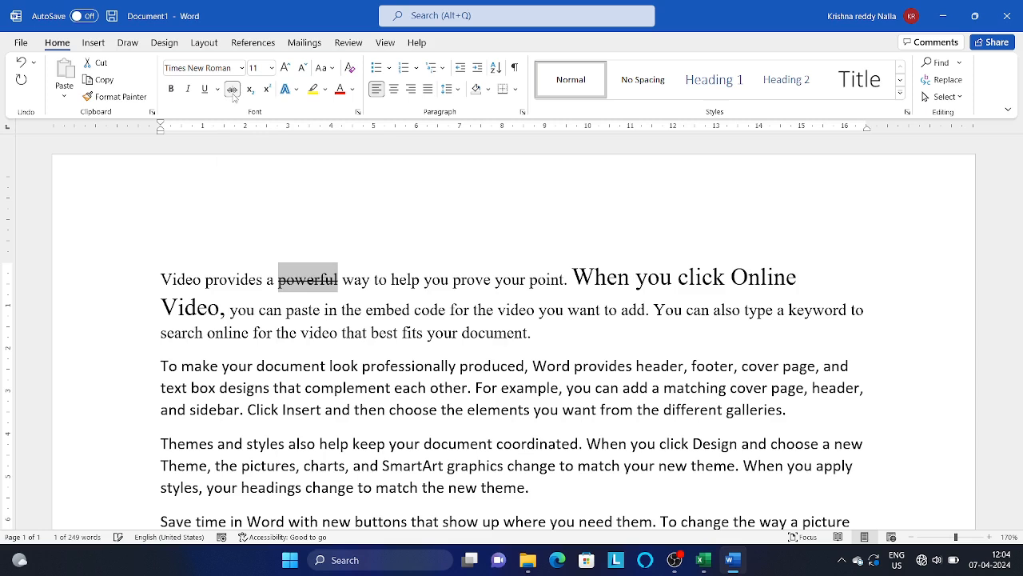
pyautogui.click(353, 279)
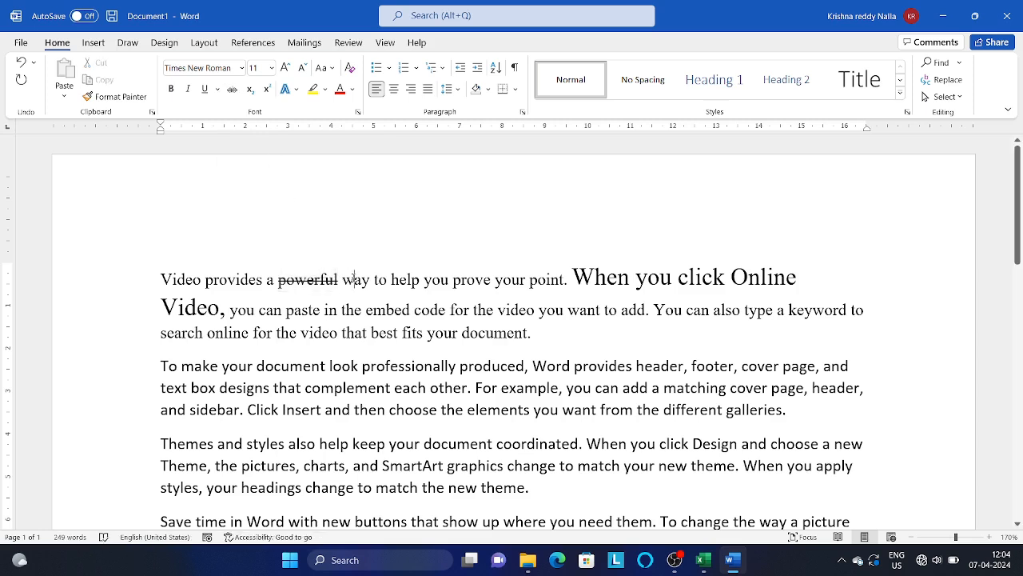
# Remove the strikethrough from the word "powerful" in the opening sentence
pyautogui.click(278, 279)
pyautogui.moveTo(278, 279); pyautogui.dragTo(342, 278)
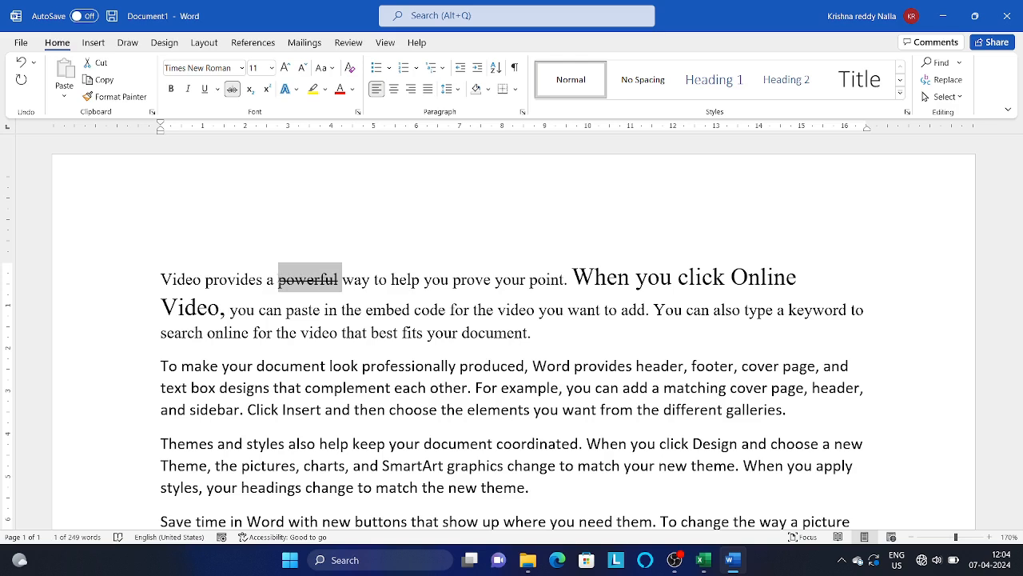
pyautogui.click(232, 88)
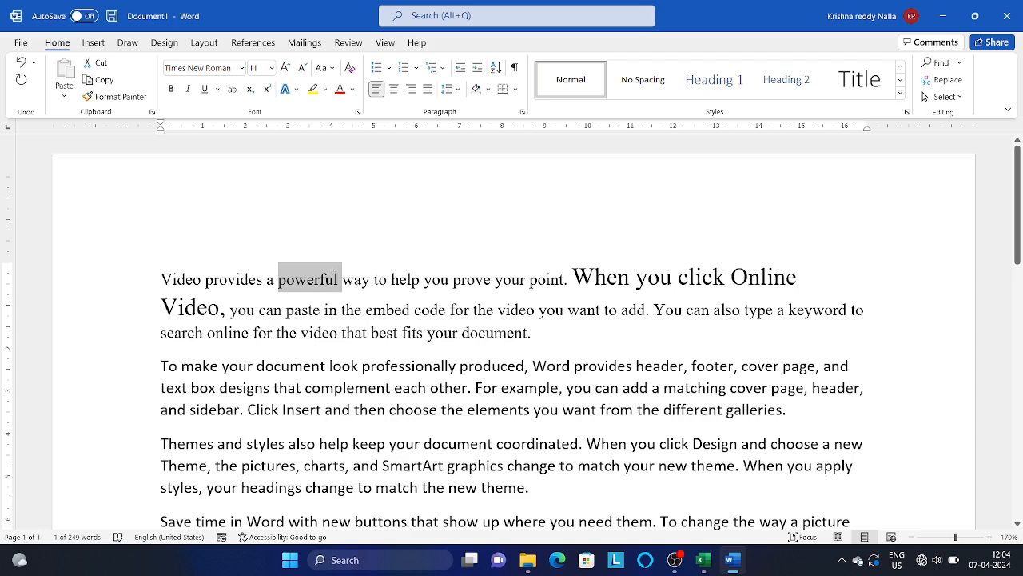
pyautogui.click(356, 281)
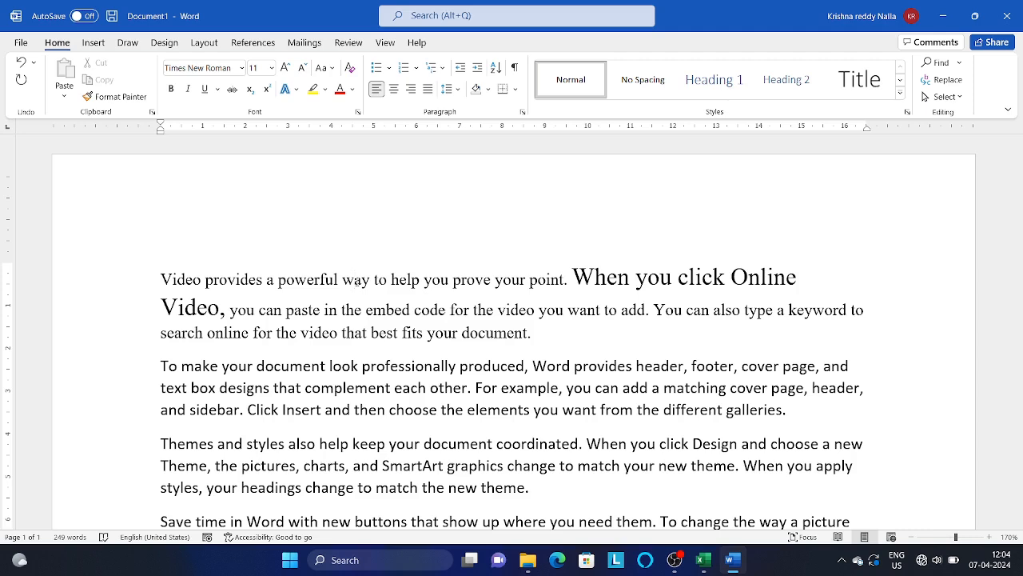
# Undo recent edits back into the superscript shortcut note, and redo them through the strikethrough on "powerful"
pyautogui.hotkey('ctrl', 'z')
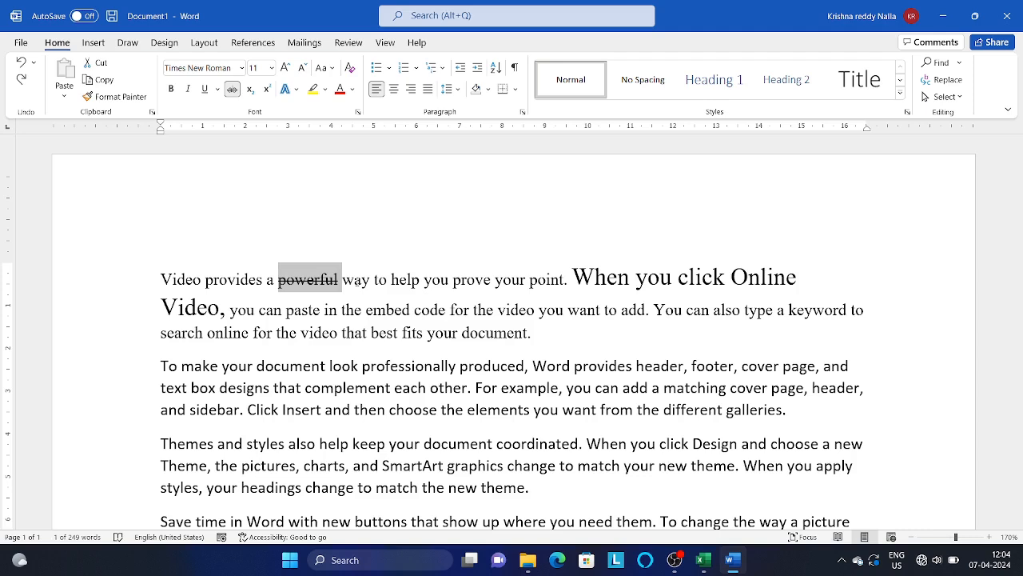
pyautogui.hotkey('ctrl', 'y')
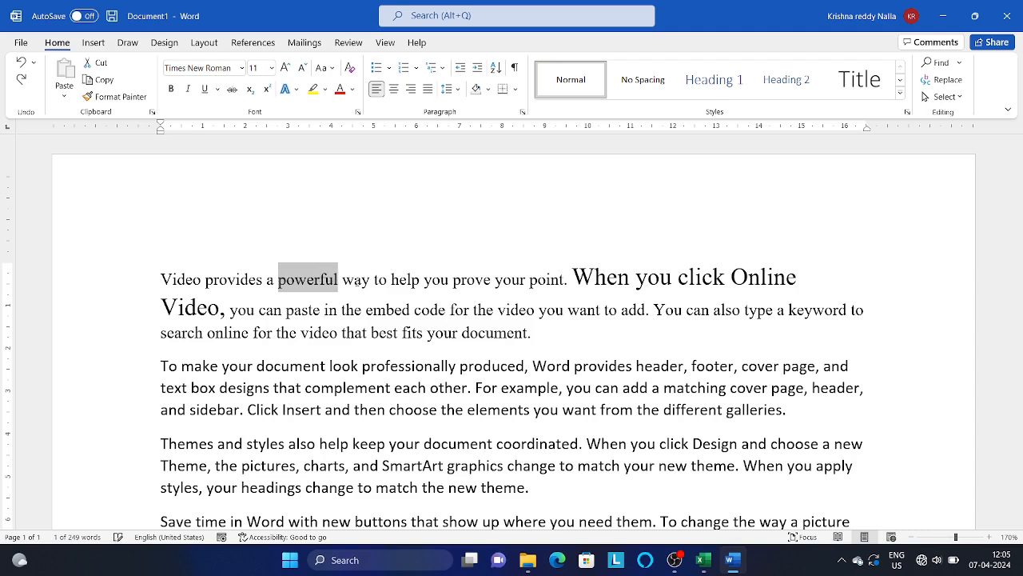
pyautogui.hotkey('shift', 'F5')
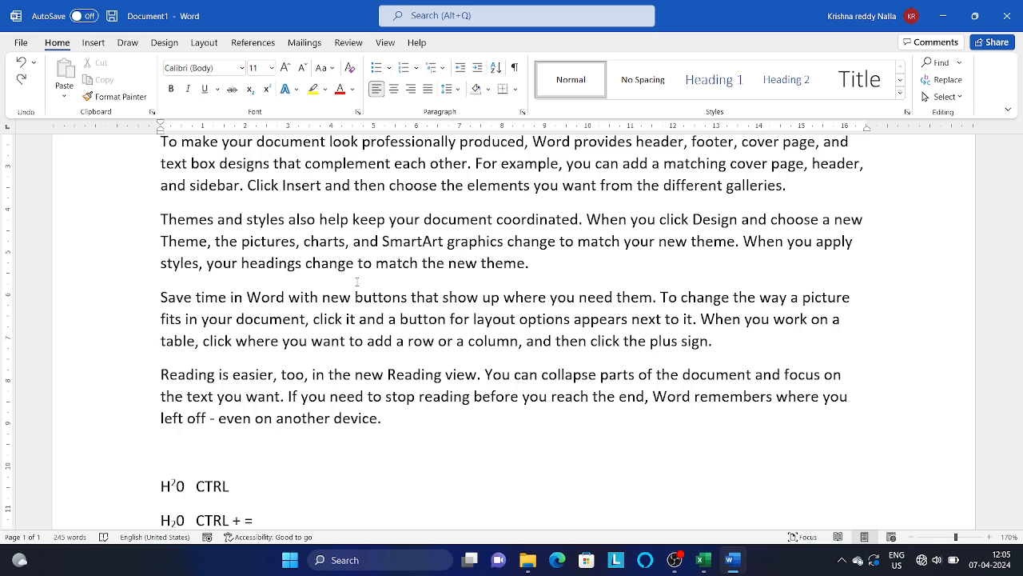
pyautogui.write('+ SHIFT + +')
pyautogui.hotkey('ctrl', 'y')
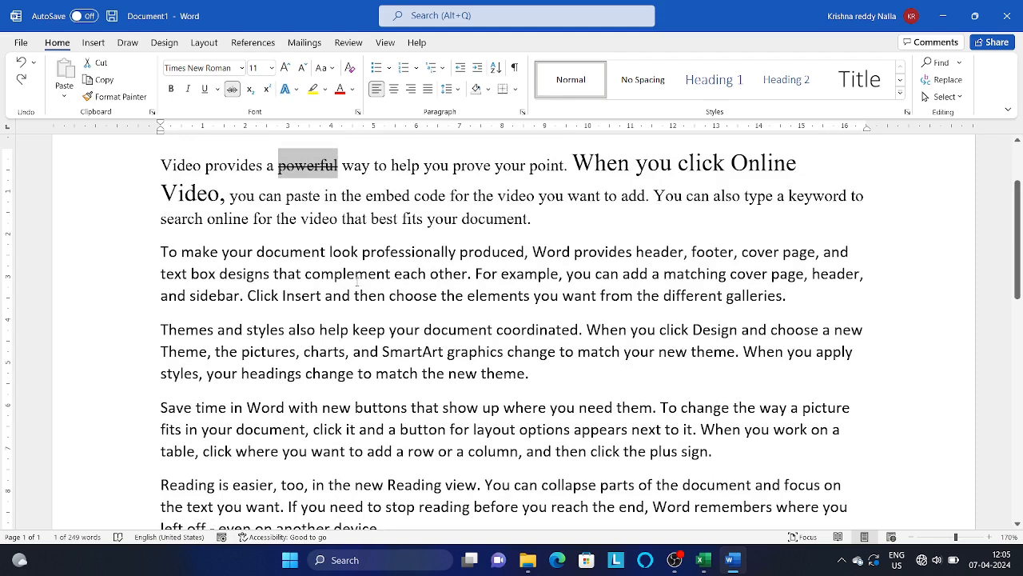
# Undo and redo the strikethrough on the word "powerful" in the opening sentence
pyautogui.hotkey('ctrl', 'z')
pyautogui.hotkey('ctrl', 'y')
pyautogui.hotkey('ctrl', 'z')
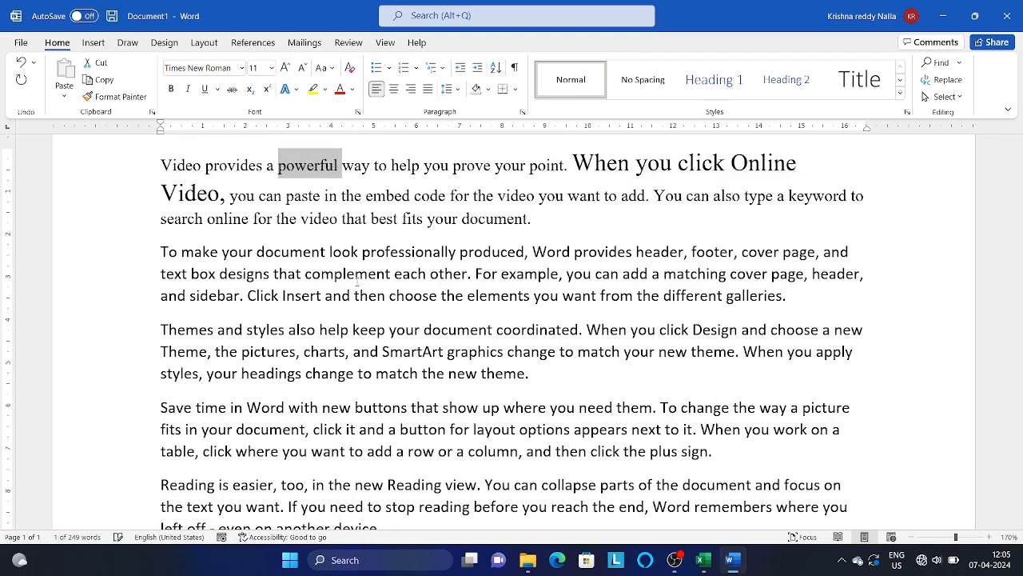
pyautogui.hotkey('ctrl', 'y')
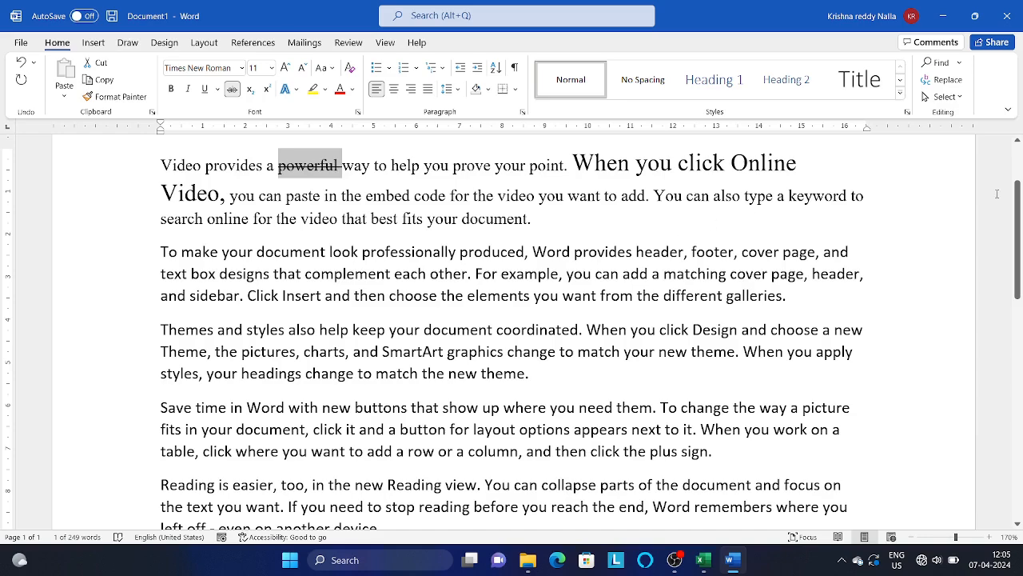
# Add the notes "CTRL + Z UNDO" and "CTRL + Y REDO" on separate lines below the subscript formula, after an empty line
pyautogui.scroll(-5, 997, 194)
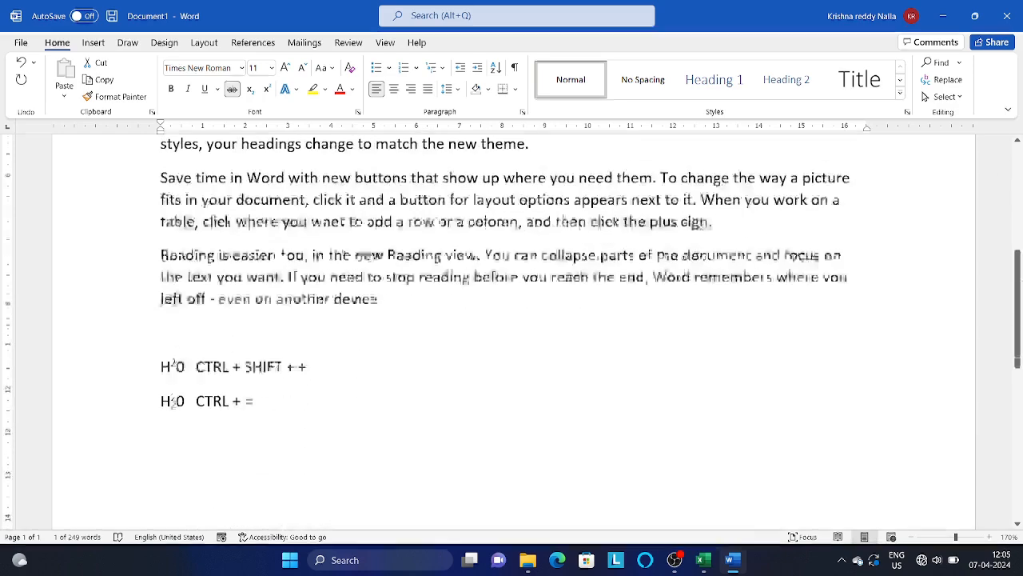
pyautogui.scroll(-4, 540, 253)
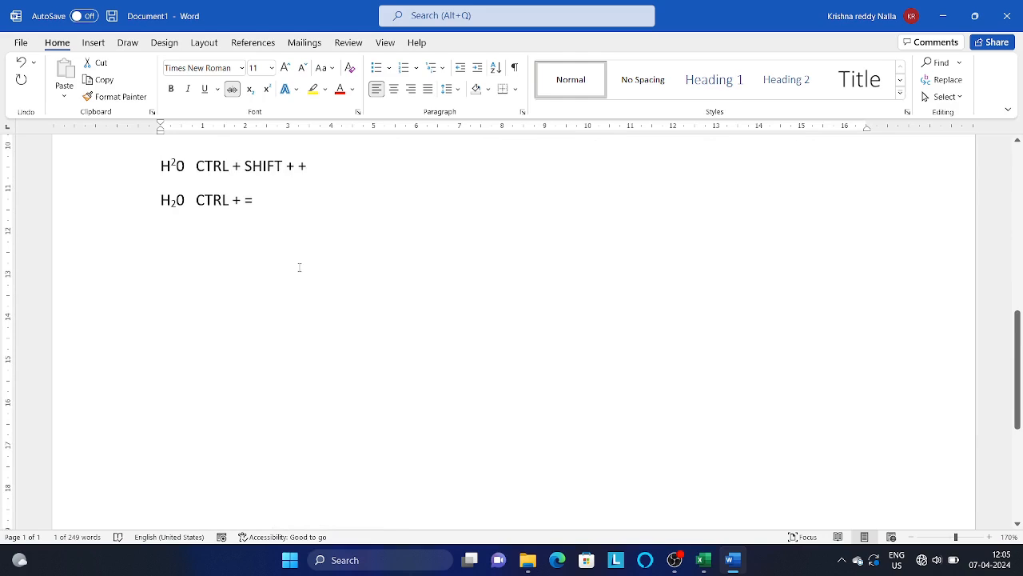
pyautogui.click(192, 252)
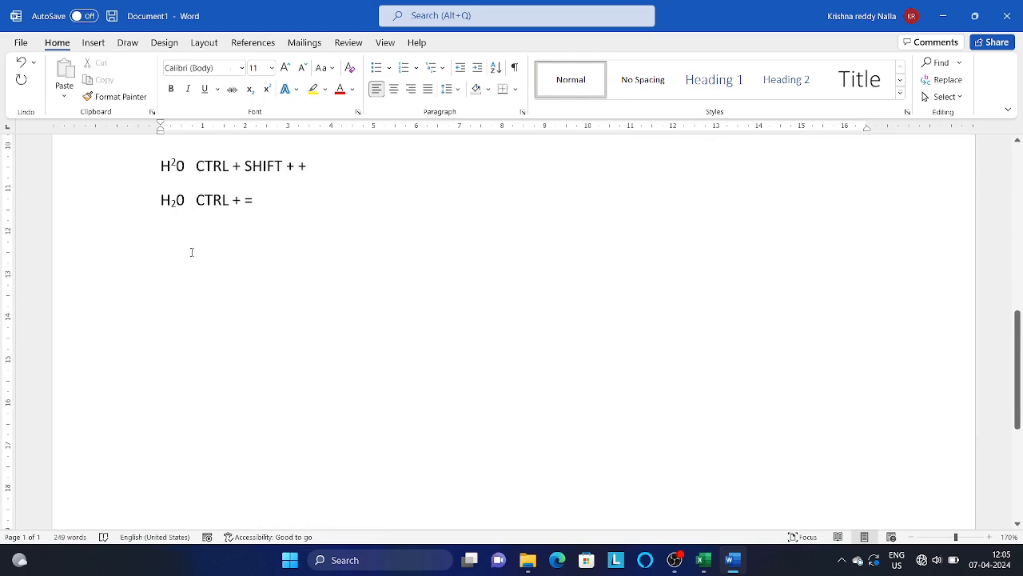
pyautogui.press('Right')
pyautogui.press('Right')
pyautogui.press('Right')
pyautogui.press('Right')
pyautogui.press('Right')
pyautogui.press('Right')
pyautogui.press('Right')
pyautogui.press('Right')
pyautogui.press('Right')
pyautogui.press('Return')
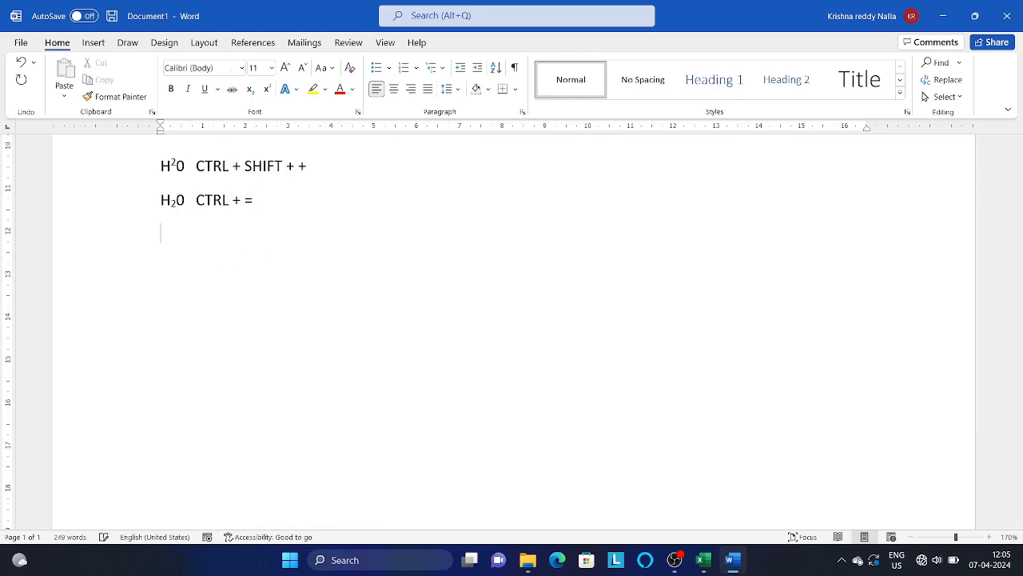
pyautogui.press('Return')
pyautogui.write('CTRL + Z')
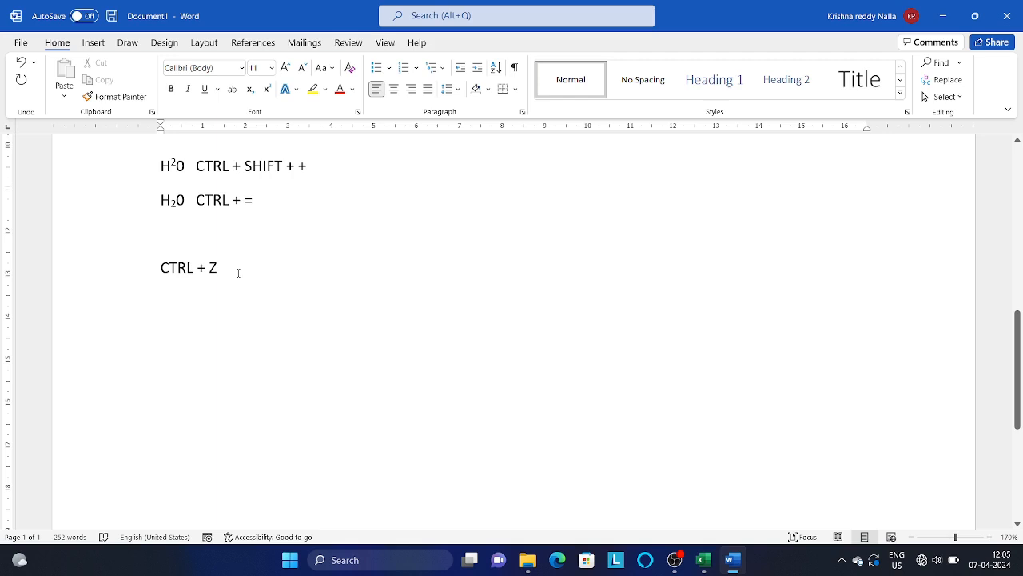
pyautogui.write('UN')
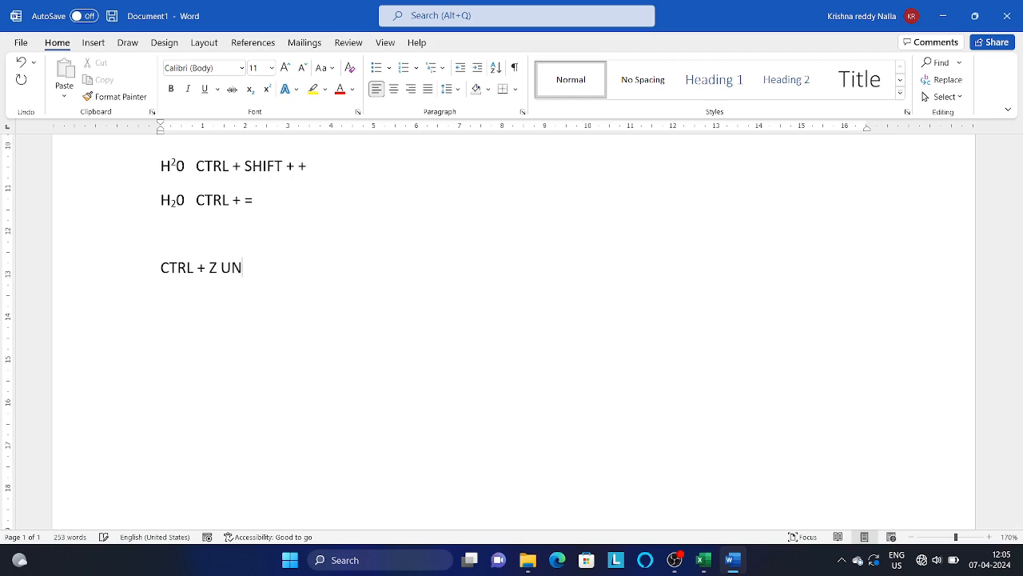
pyautogui.write('DO')
pyautogui.press('Return')
pyautogui.write('CTRL + Y REDO')
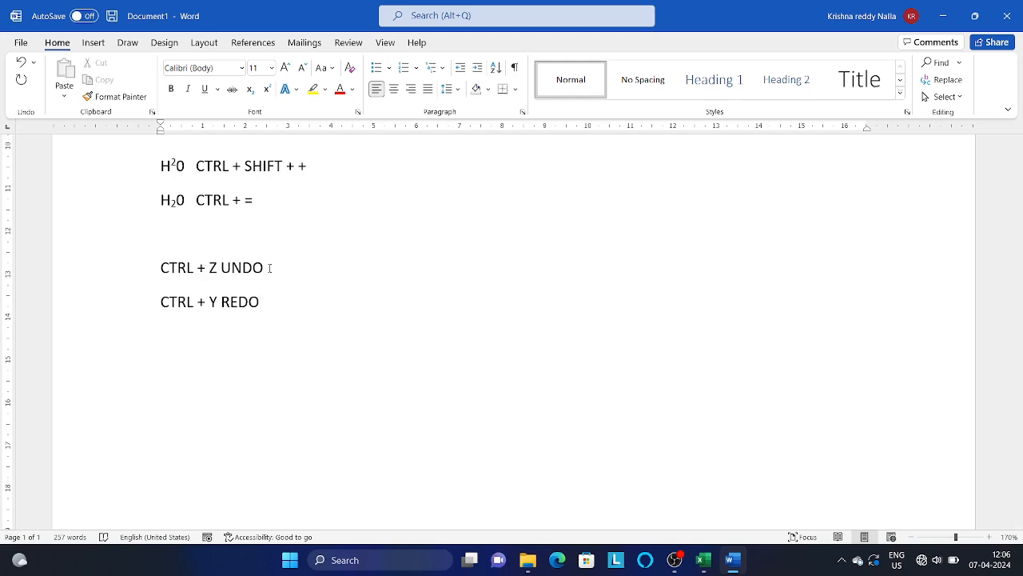
# Highlight the entire "CTRL + Z UNDO" line in bright green
pyautogui.click(270, 268)
pyautogui.hotkey('shift', 'Left')
pyautogui.hotkey('shift', 'Left')
pyautogui.hotkey('shift', 'Left')
pyautogui.hotkey('shift', 'Left')
pyautogui.hotkey('shift', 'Left')
pyautogui.hotkey('shift', 'Left')
pyautogui.hotkey('shift', 'Left')
pyautogui.hotkey('shift', 'Left')
pyautogui.hotkey('shift', 'Left')
pyautogui.hotkey('shift', 'Left')
pyautogui.hotkey('shift', 'Left')
pyautogui.hotkey('shift', 'Left')
pyautogui.hotkey('shift', 'Left')
pyautogui.hotkey('shift', 'Left')
pyautogui.hotkey('shift', 'Left')
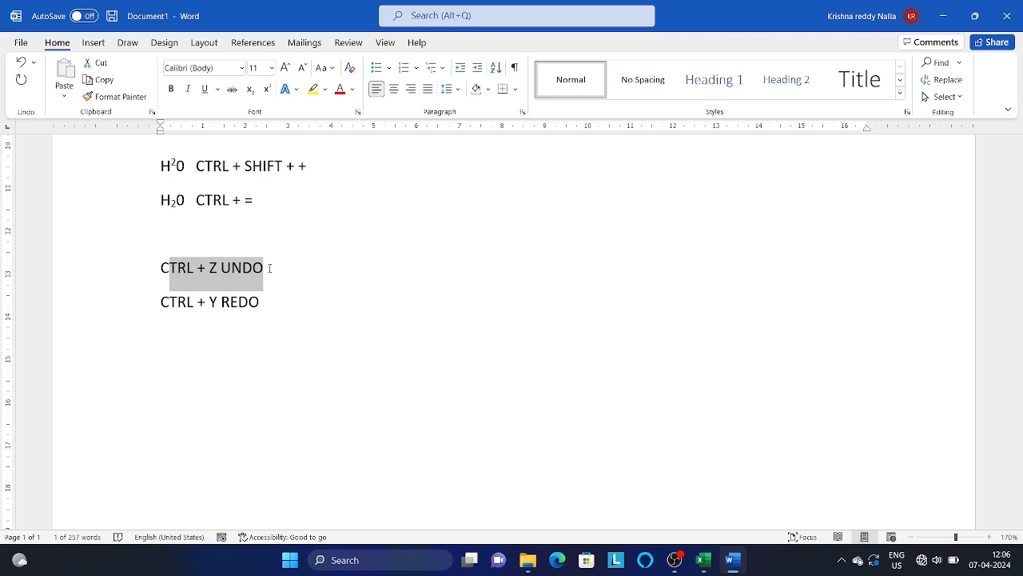
pyautogui.hotkey('shift', 'Right')
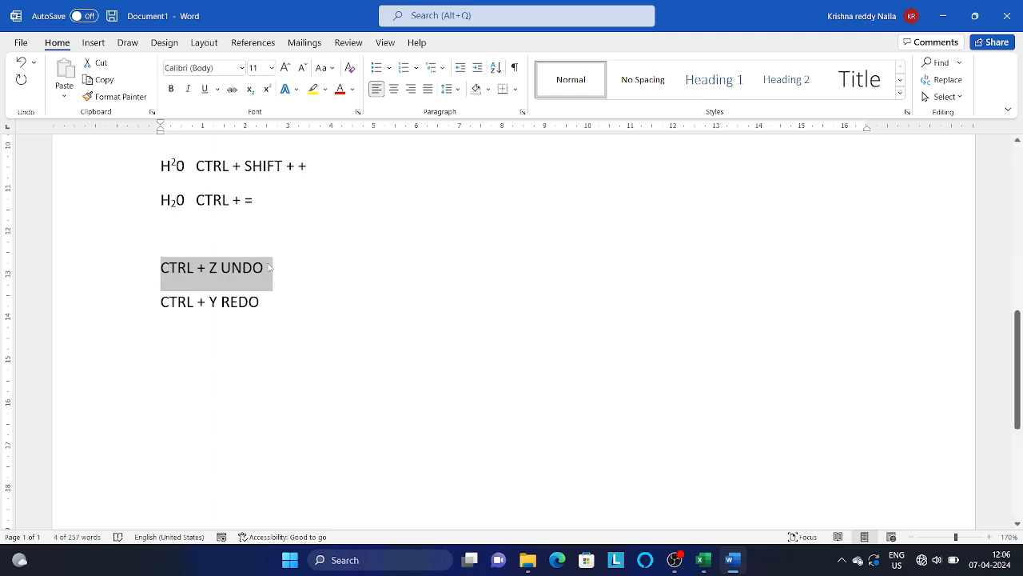
pyautogui.click(325, 90)
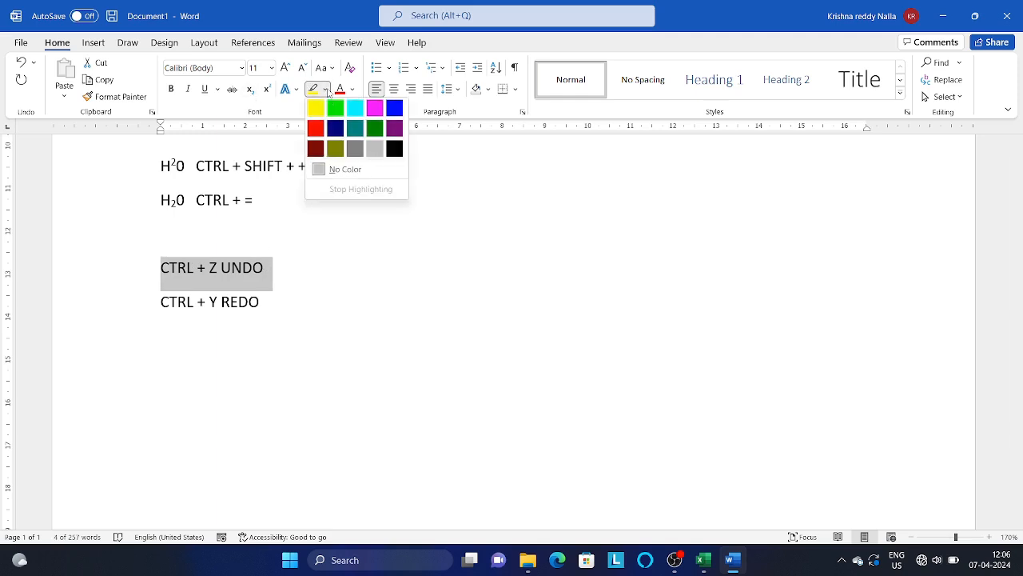
pyautogui.click(334, 109)
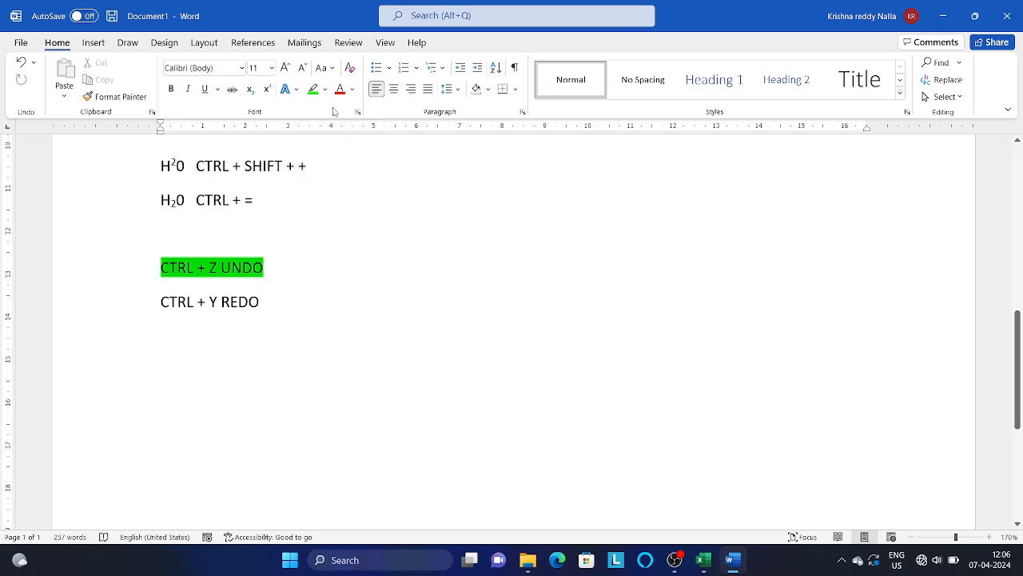
# Try a green font colour on the highlighted "CTRL + Z UNDO" line and set its text back to black
pyautogui.click(353, 90)
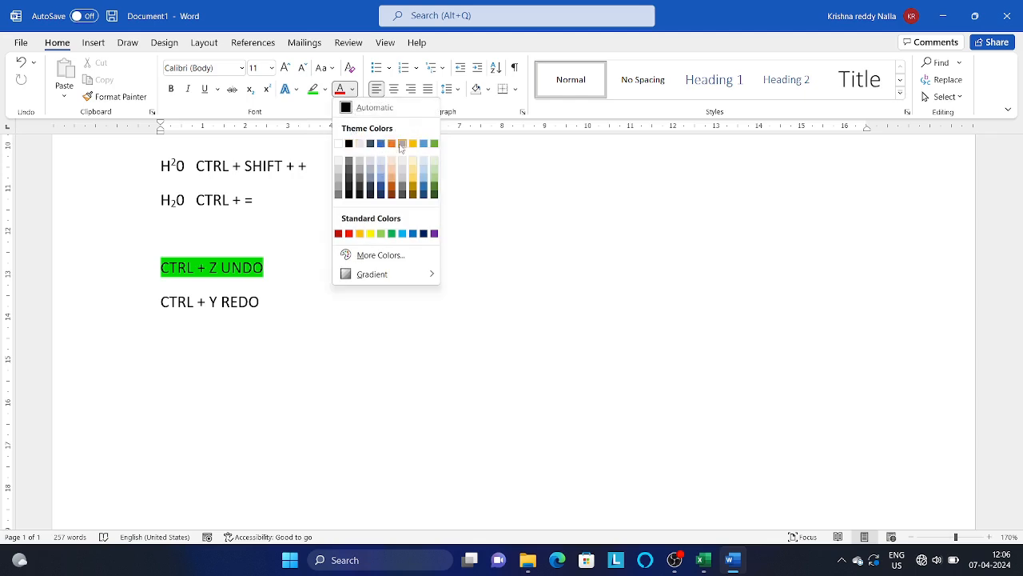
pyautogui.click(413, 144)
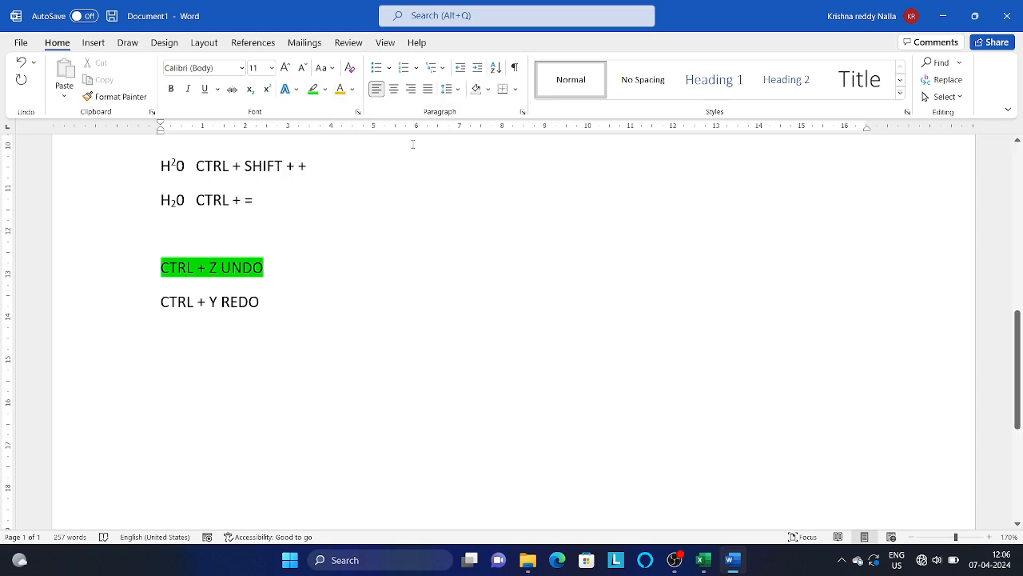
pyautogui.hotkey('shift', 'Right')
pyautogui.hotkey('shift', 'Right')
pyautogui.hotkey('shift', 'Right')
pyautogui.hotkey('shift', 'Right')
pyautogui.hotkey('shift', 'Right')
pyautogui.hotkey('shift', 'Right')
pyautogui.hotkey('shift', 'Right')
pyautogui.hotkey('shift', 'Right')
pyautogui.hotkey('shift', 'Right')
pyautogui.hotkey('shift', 'Right')
pyautogui.hotkey('shift', 'Right')
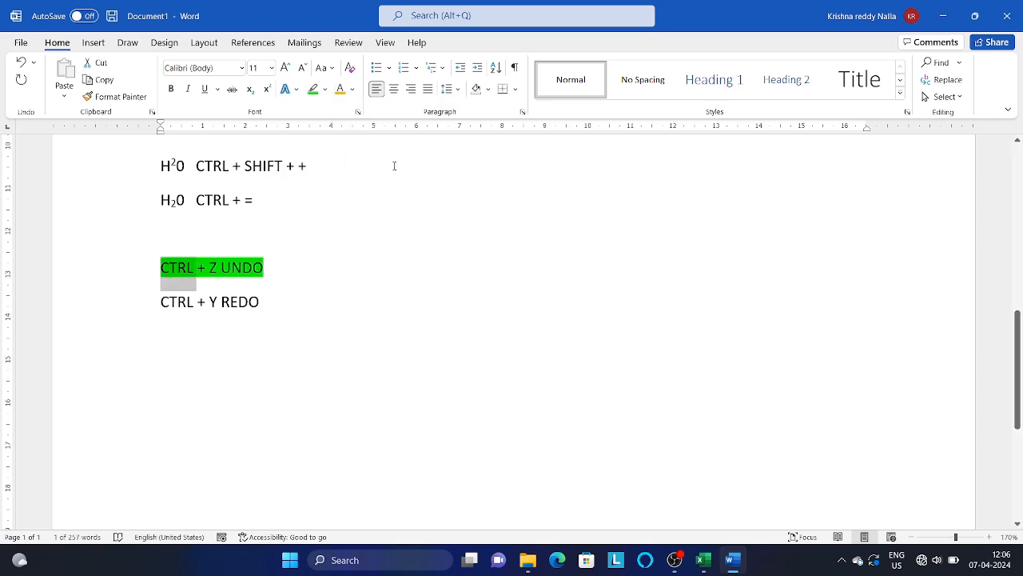
pyautogui.hotkey('shift', 'Right')
pyautogui.hotkey('shift', 'Right')
pyautogui.hotkey('shift', 'Right')
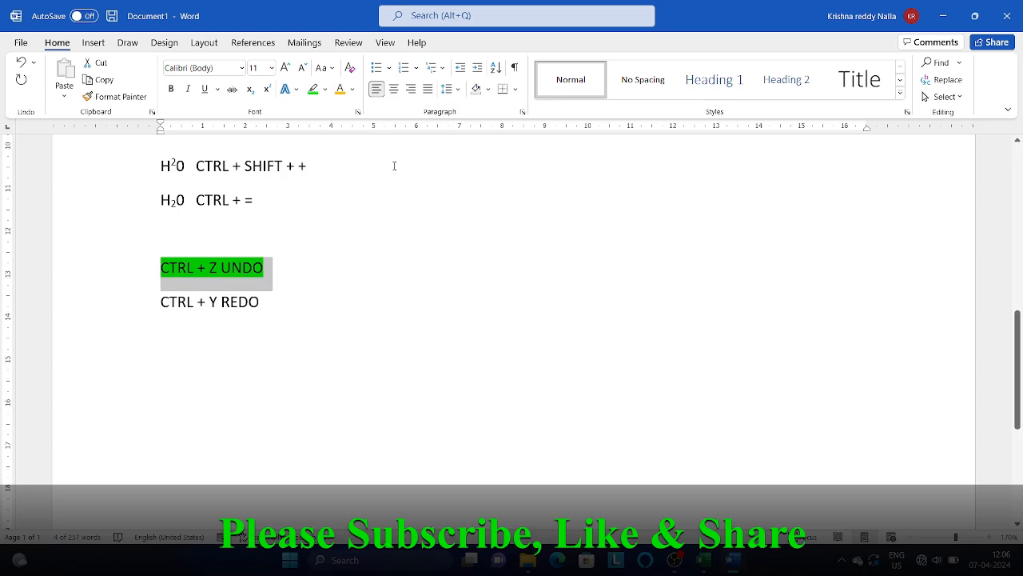
pyautogui.click(351, 89)
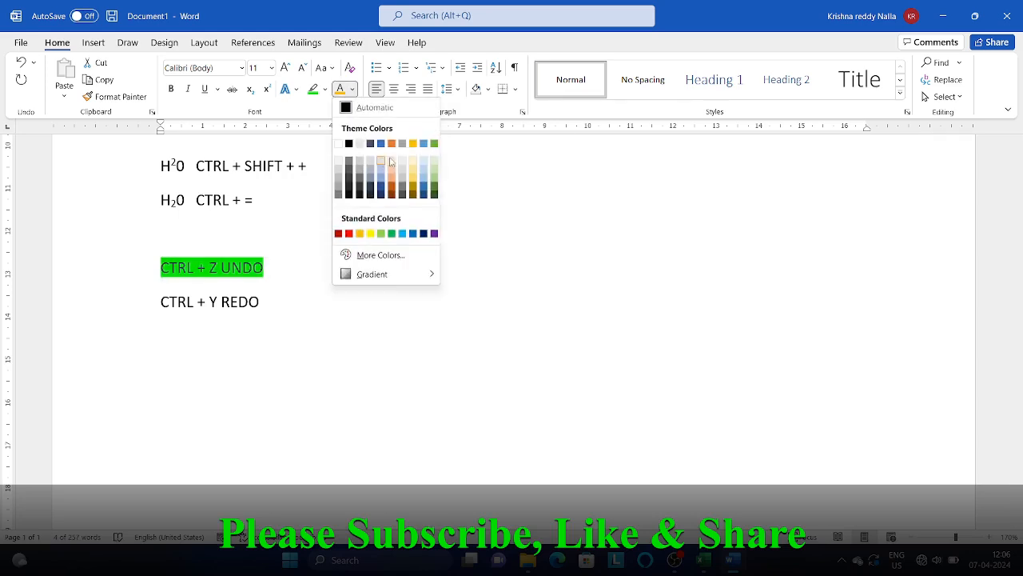
pyautogui.click(434, 144)
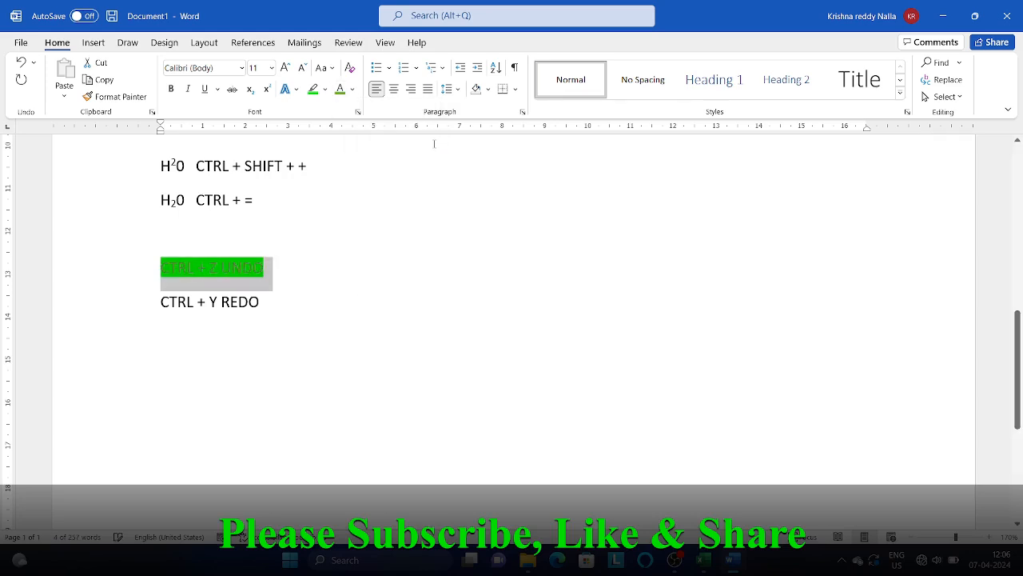
pyautogui.click(352, 89)
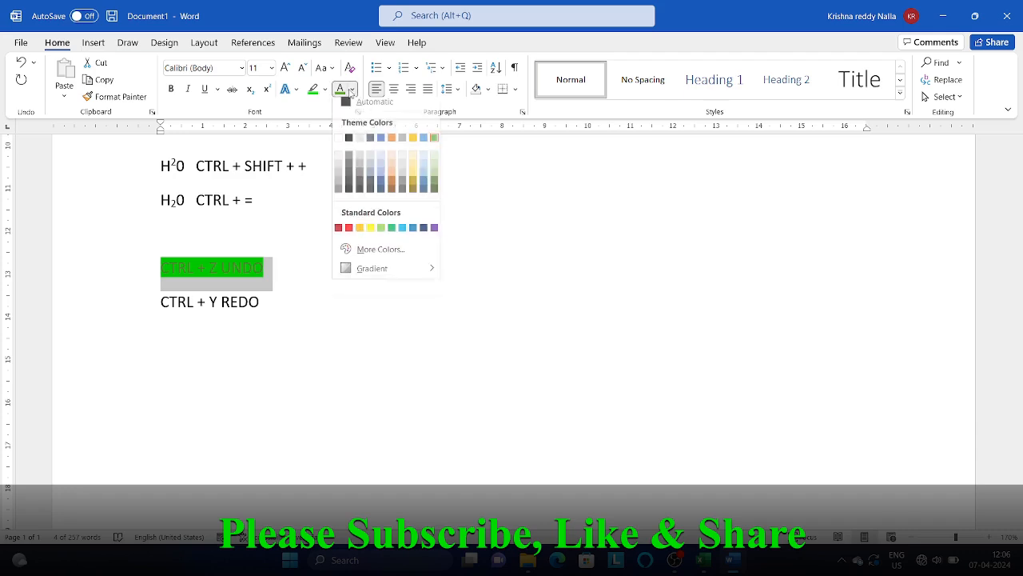
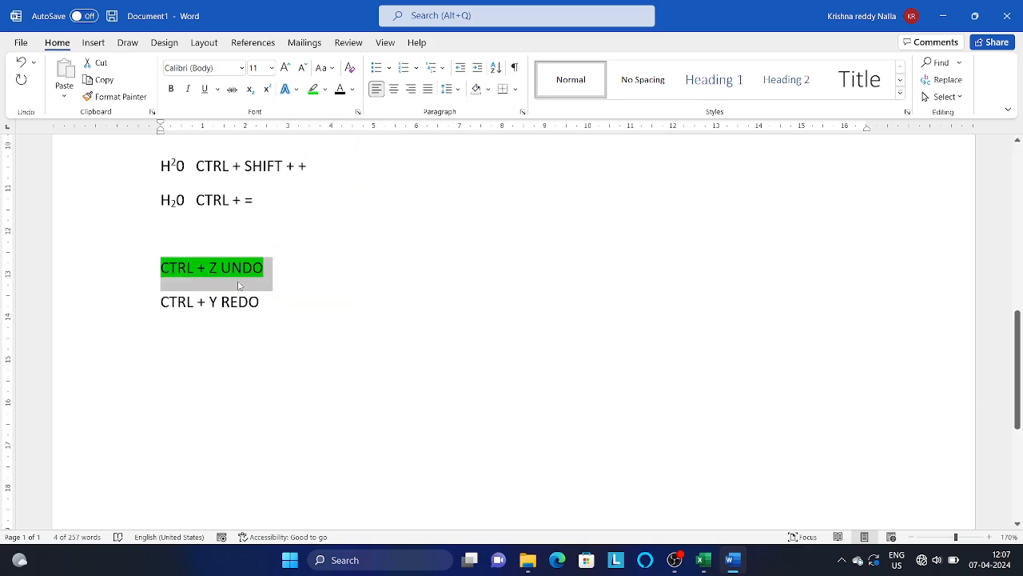
# Return to the start of the document and look over the available page layout, insertion and drawing tools
pyautogui.press('Up')
pyautogui.press('Up')
pyautogui.press('Up')
pyautogui.press('Up')
pyautogui.press('Up')
pyautogui.press('Up')
pyautogui.press('Up')
pyautogui.press('Up')
pyautogui.press('Up')
pyautogui.press('Up')
pyautogui.press('Up')
pyautogui.press('Up')
pyautogui.press('Up')
pyautogui.press('Up')
pyautogui.press('Up')
pyautogui.press('Up')
pyautogui.press('Up')
pyautogui.press('Up')
pyautogui.press('Up')
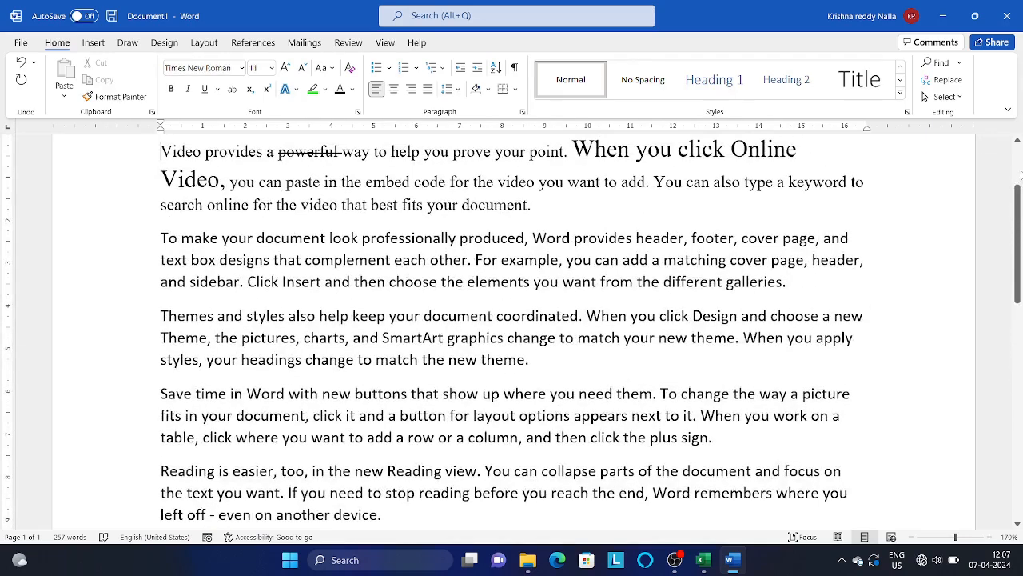
pyautogui.scroll(3, 1018, 177)
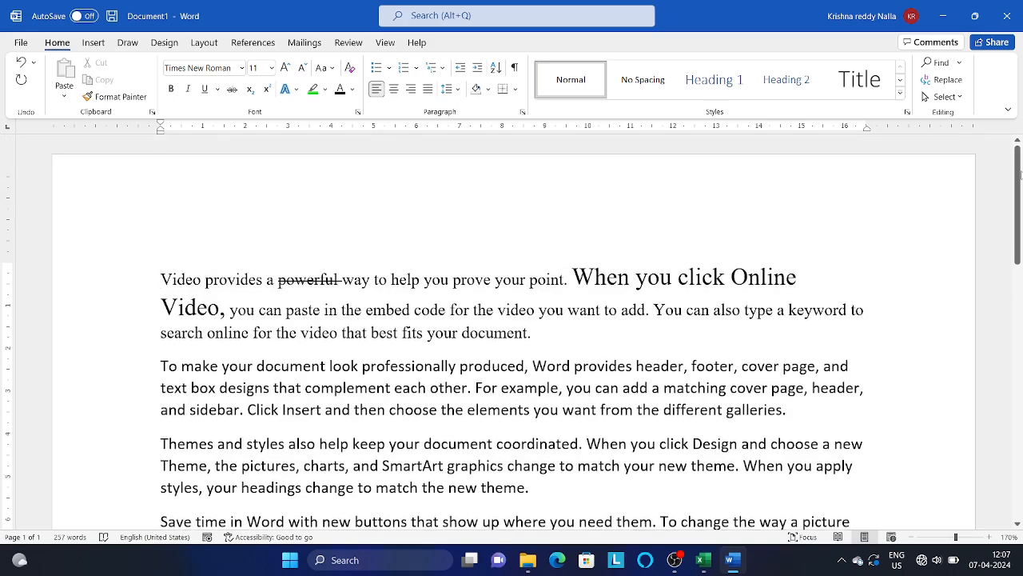
pyautogui.click(282, 358)
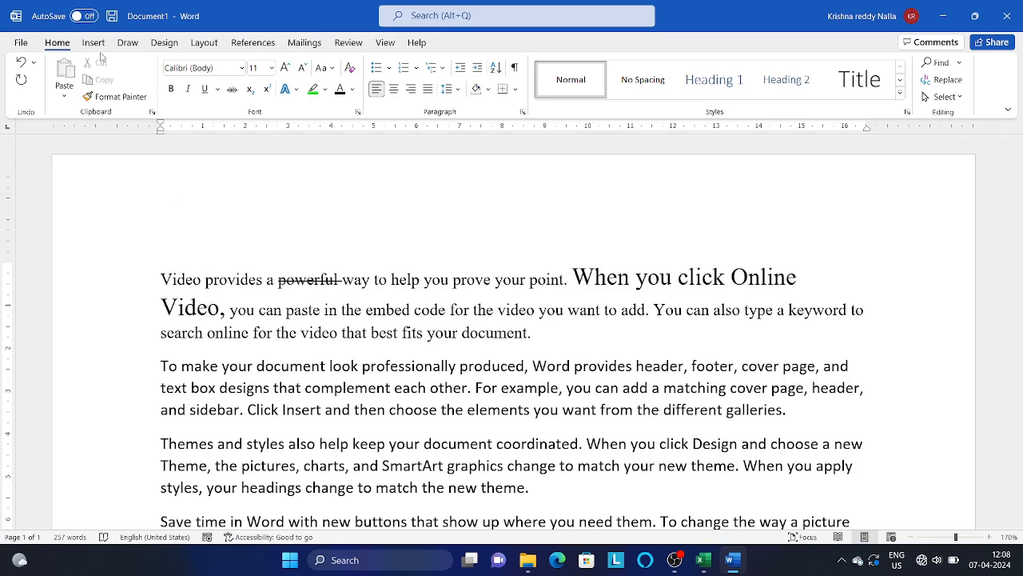
pyautogui.click(204, 44)
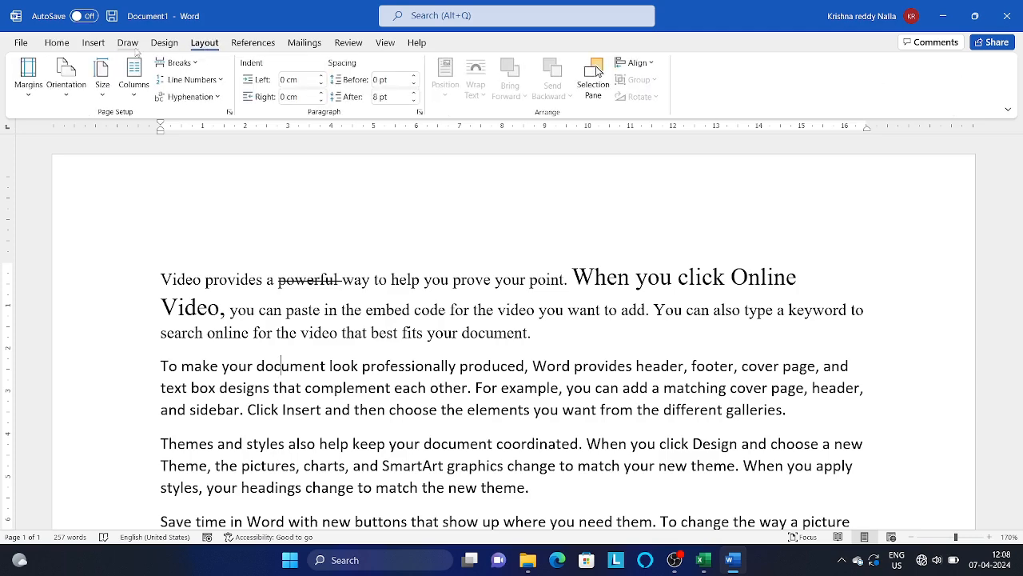
pyautogui.click(93, 43)
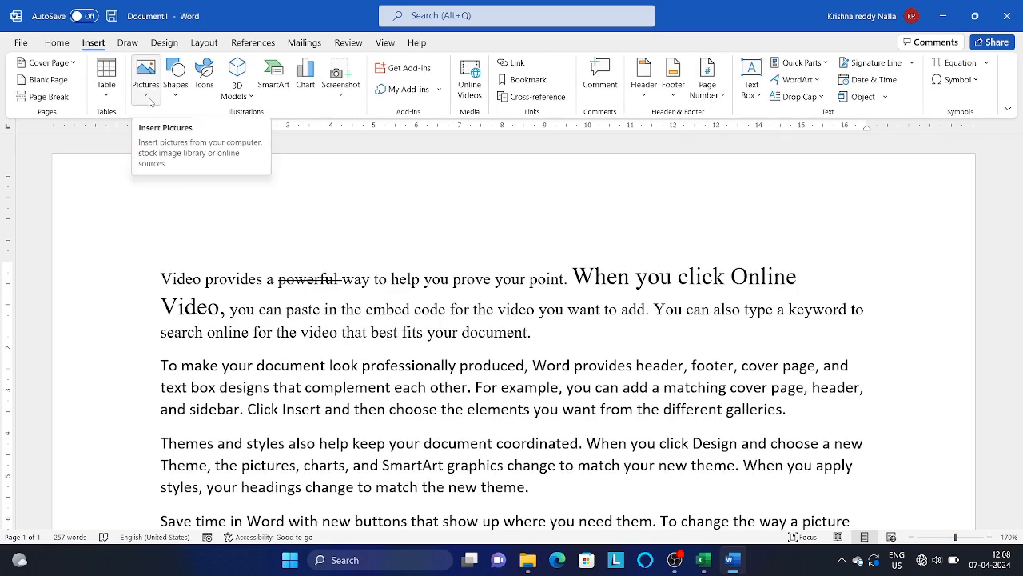
pyautogui.click(135, 43)
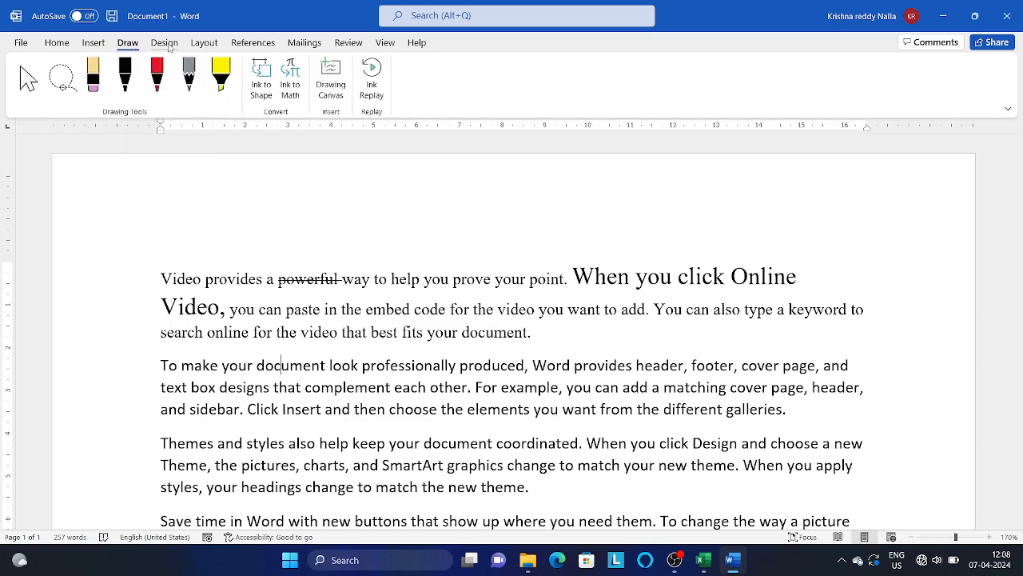
# Fill the page background with the Water droplets texture and view the page
pyautogui.click(172, 48)
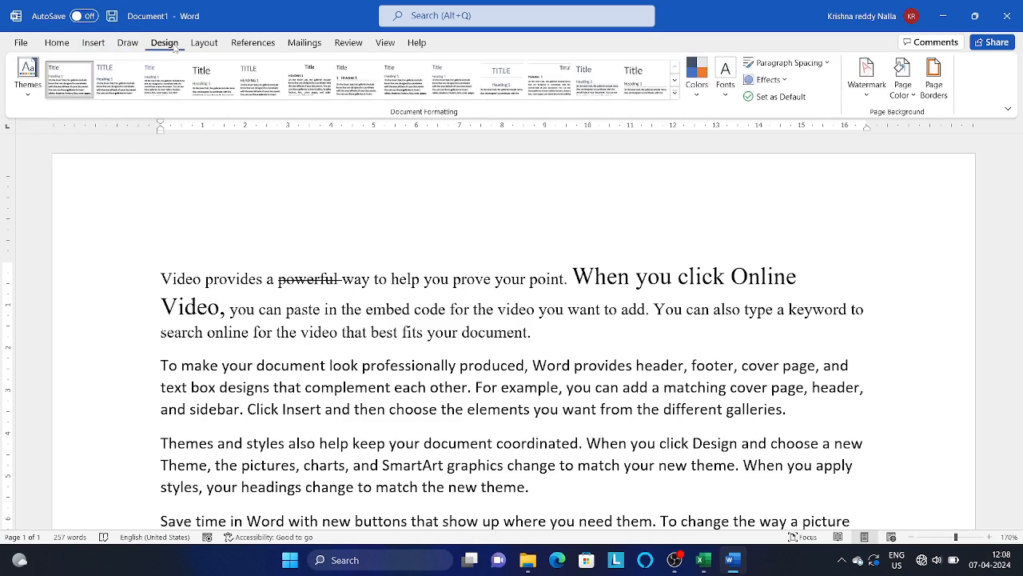
pyautogui.click(900, 98)
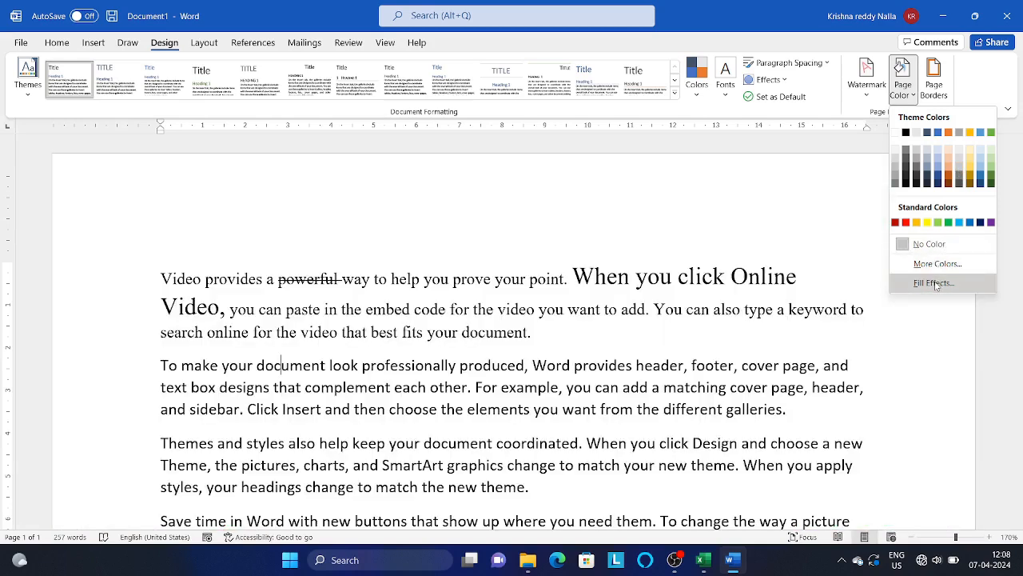
pyautogui.click(933, 283)
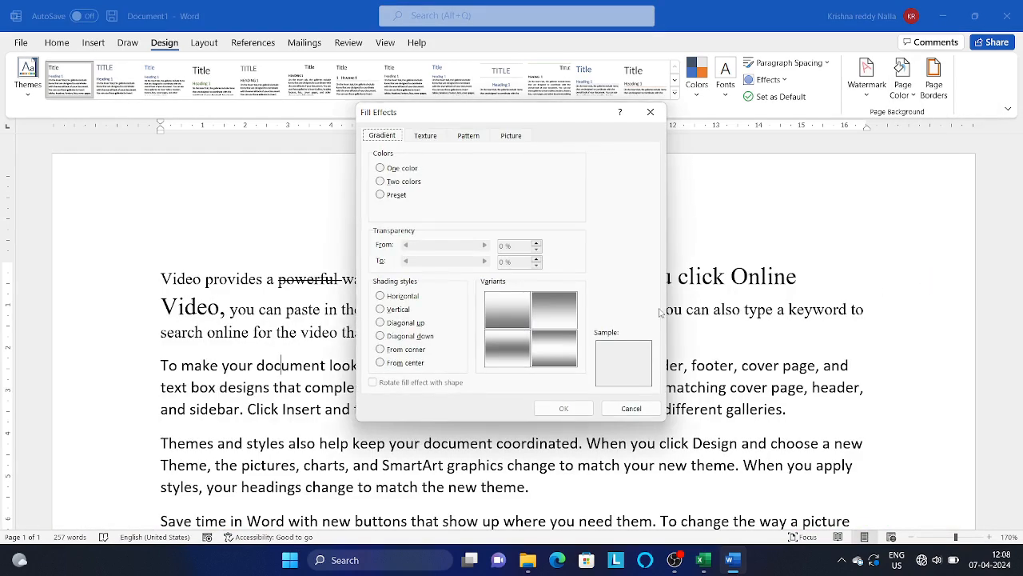
pyautogui.click(429, 137)
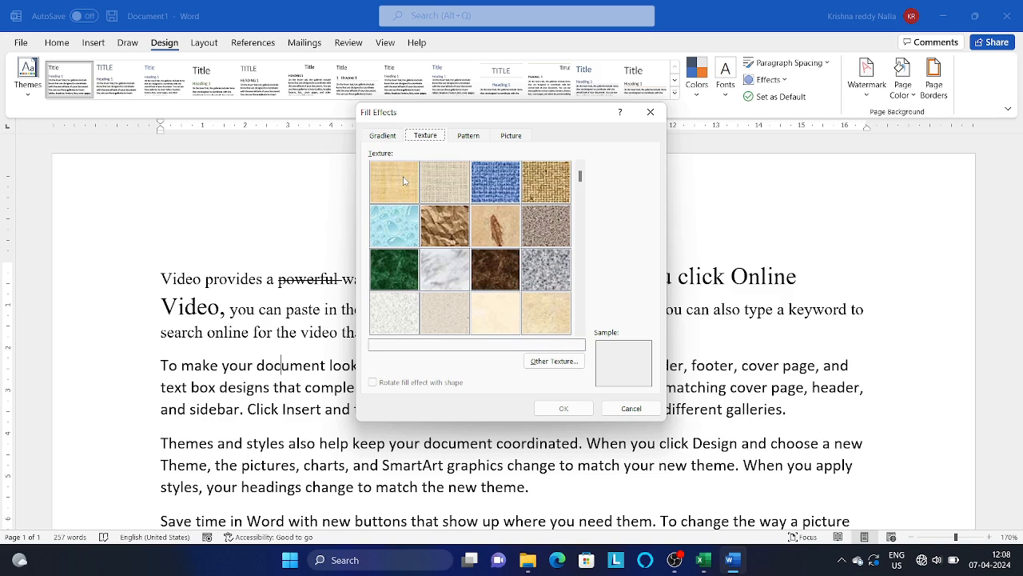
pyautogui.click(396, 231)
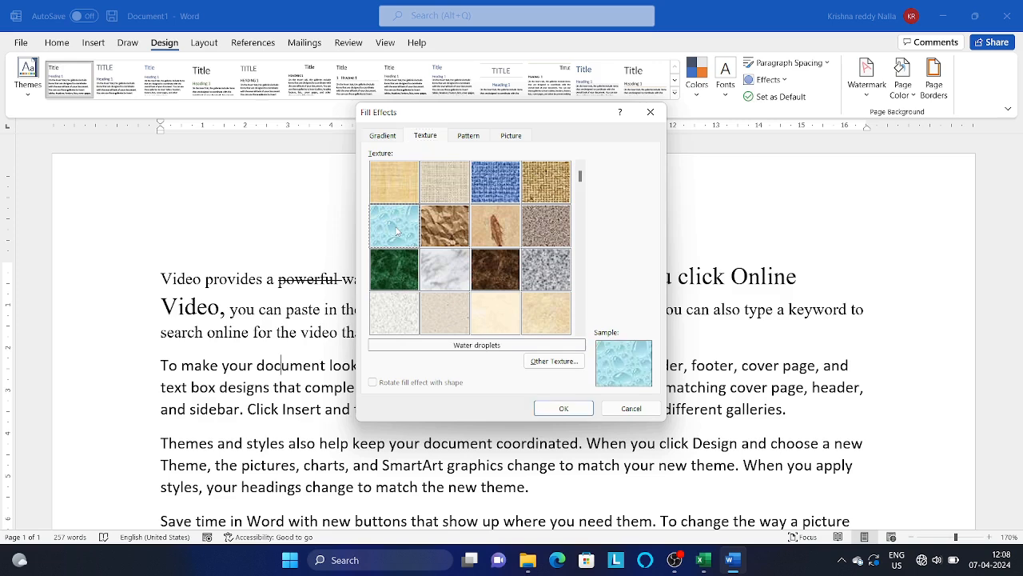
pyautogui.click(562, 409)
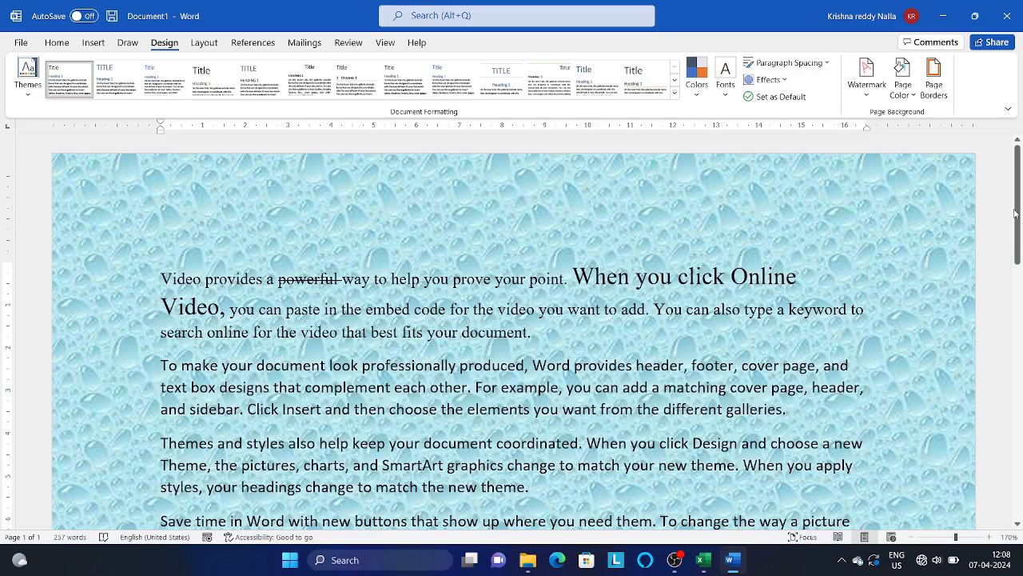
pyautogui.moveTo(1017, 209); pyautogui.dragTo(1008, 150)
# Remove the Water droplets background by setting the page colour to No Color
pyautogui.click(902, 80)
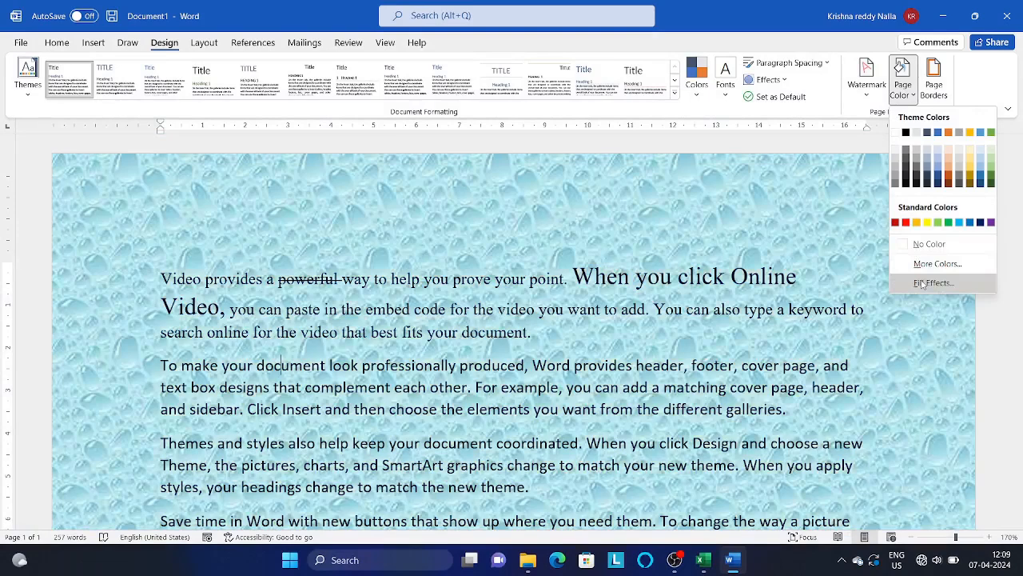
pyautogui.click(932, 283)
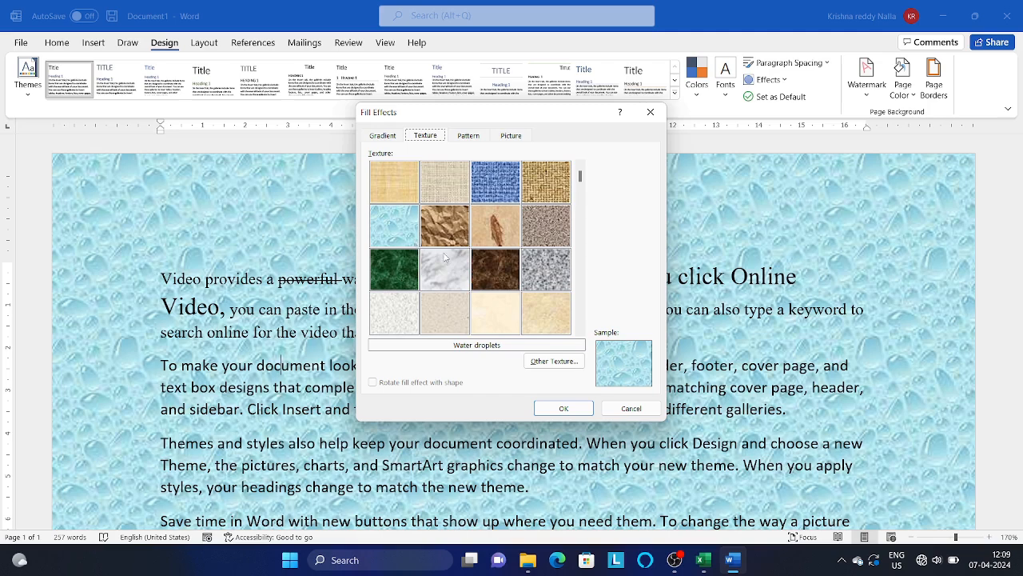
pyautogui.click(412, 232)
pyautogui.click(651, 114)
pyautogui.click(902, 80)
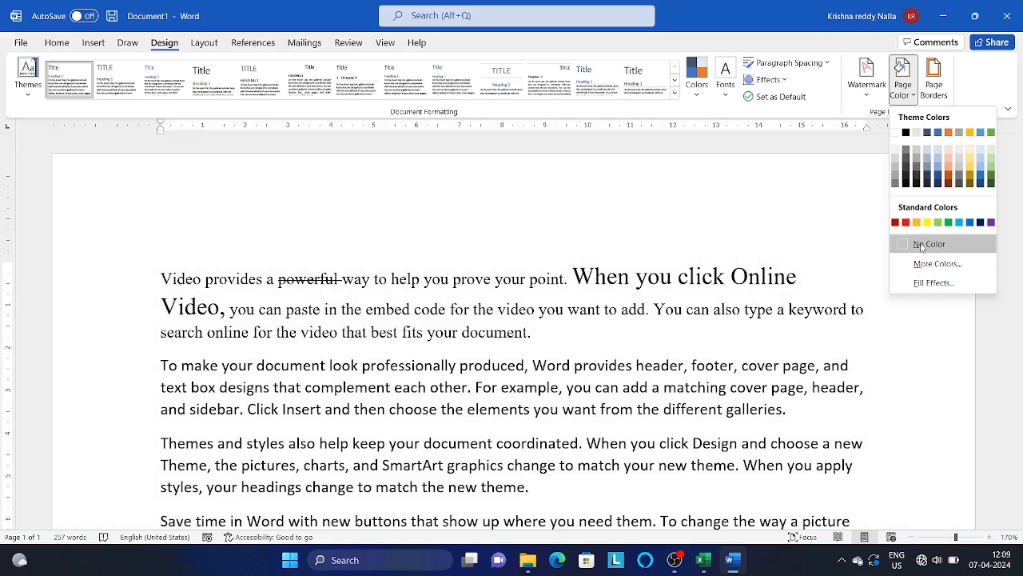
pyautogui.click(921, 243)
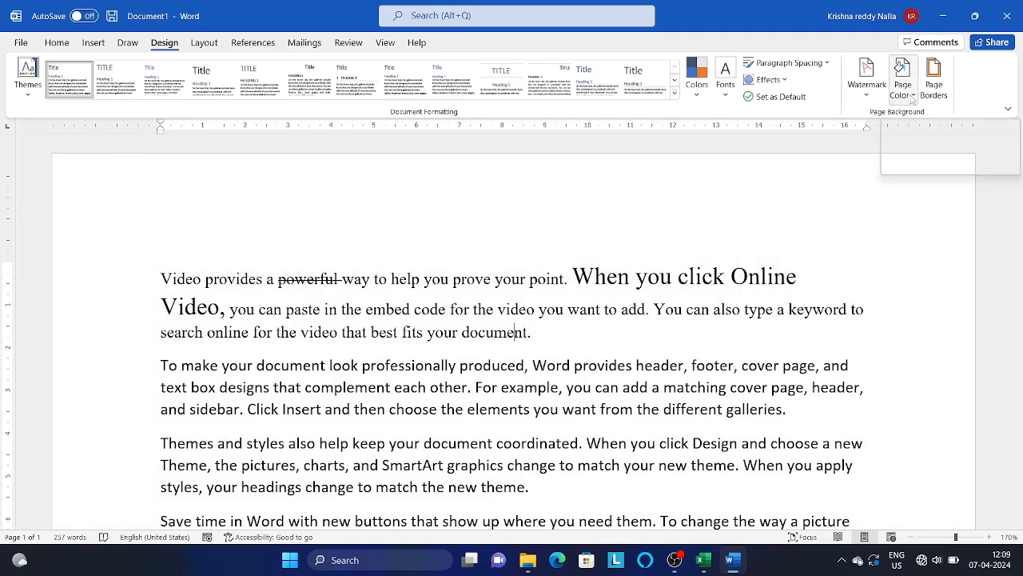
# Set up a Box page border with a thick 3 pt line style
pyautogui.click(934, 80)
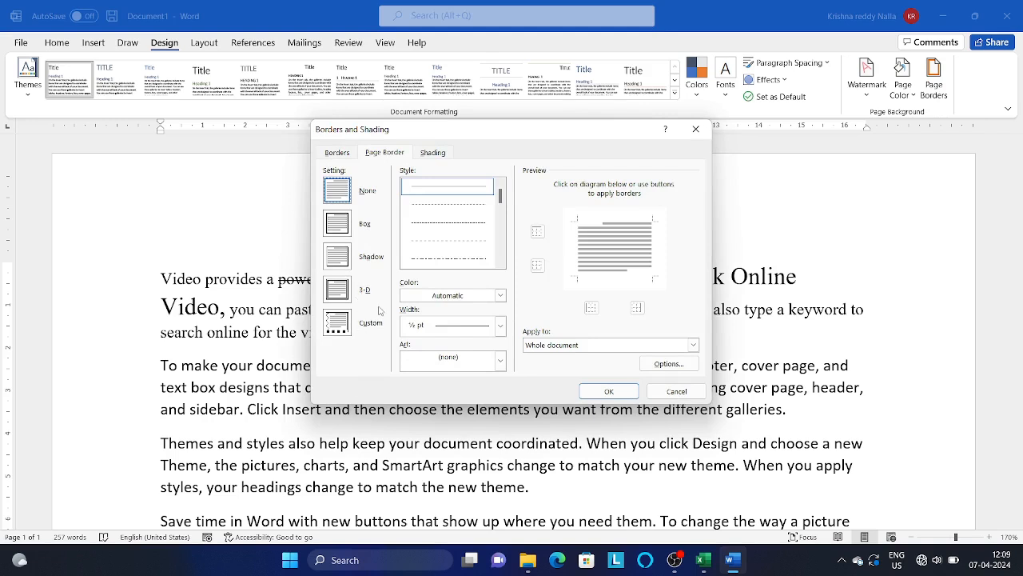
pyautogui.click(337, 226)
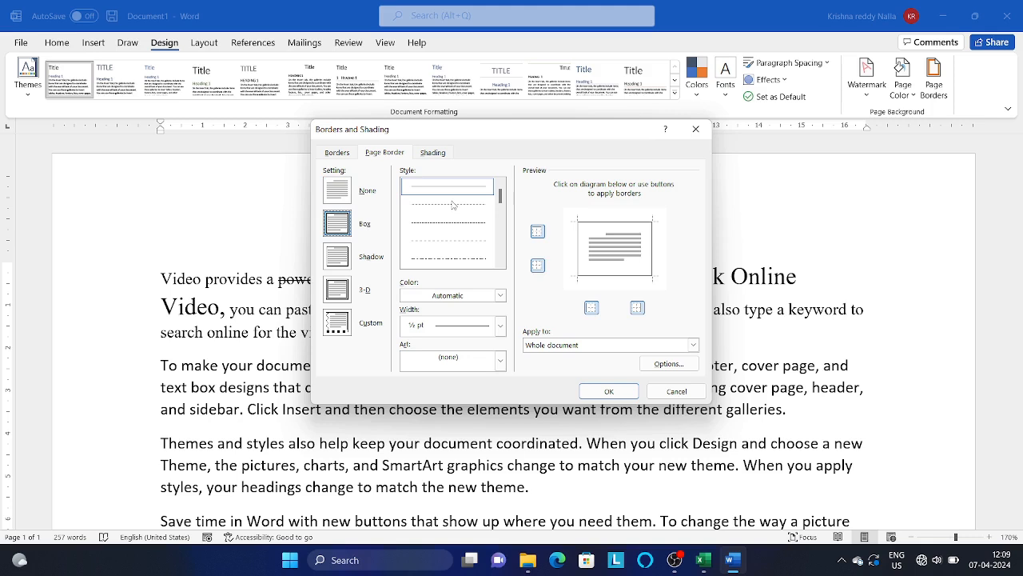
pyautogui.click(501, 263)
pyautogui.click(500, 263)
pyautogui.click(501, 263)
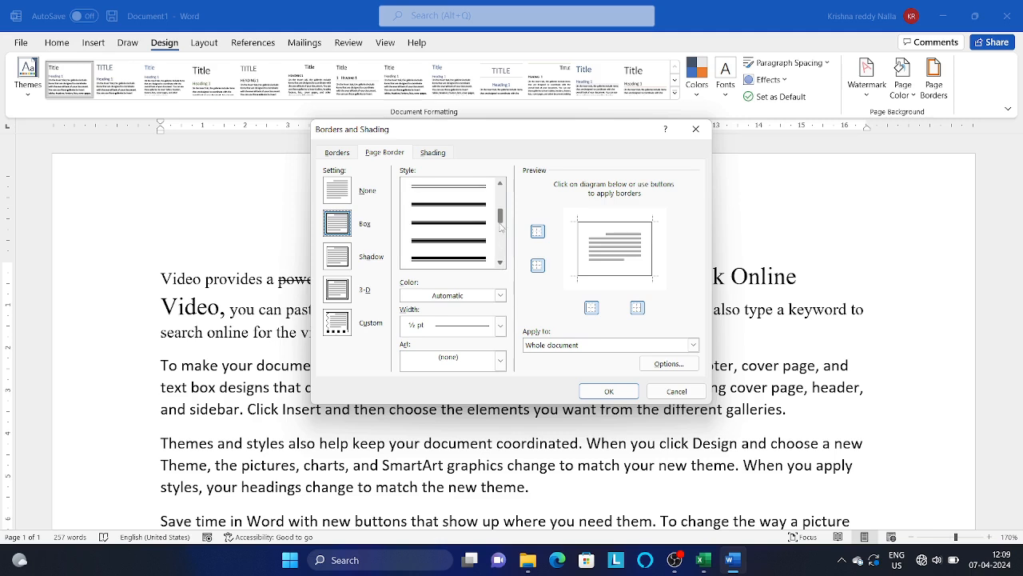
pyautogui.moveTo(501, 216); pyautogui.dragTo(501, 196)
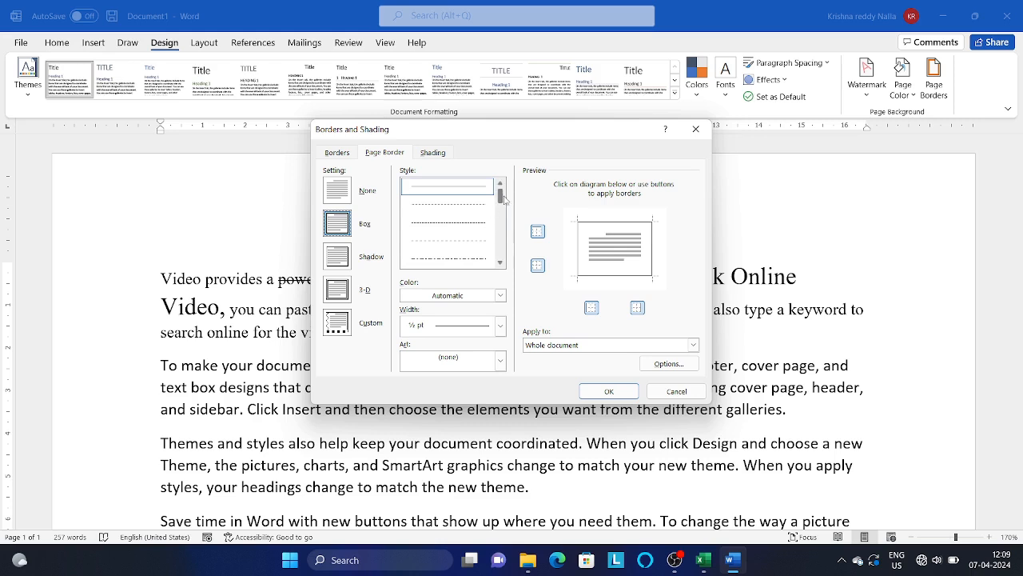
pyautogui.moveTo(502, 199); pyautogui.dragTo(503, 212)
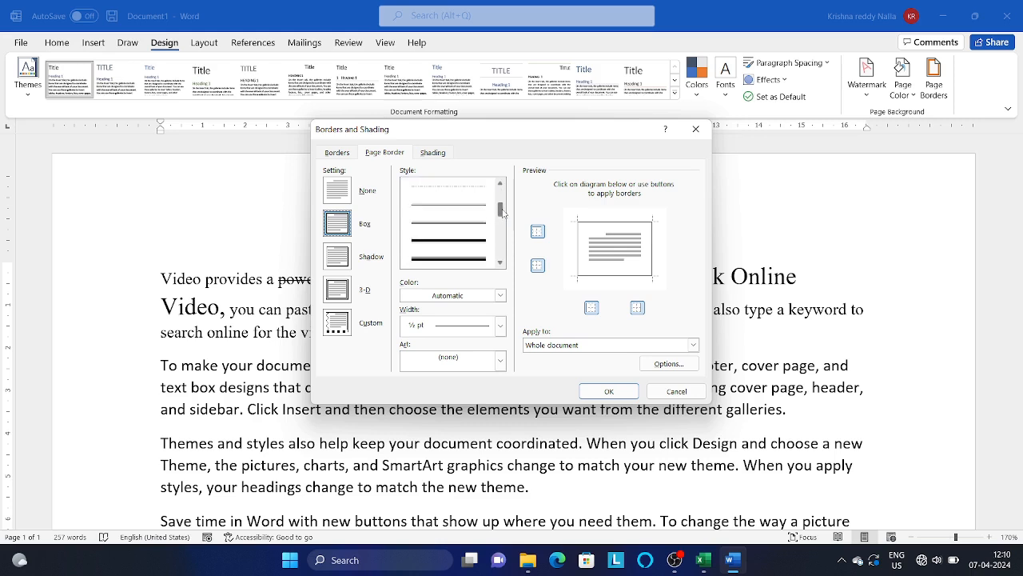
pyautogui.click(472, 244)
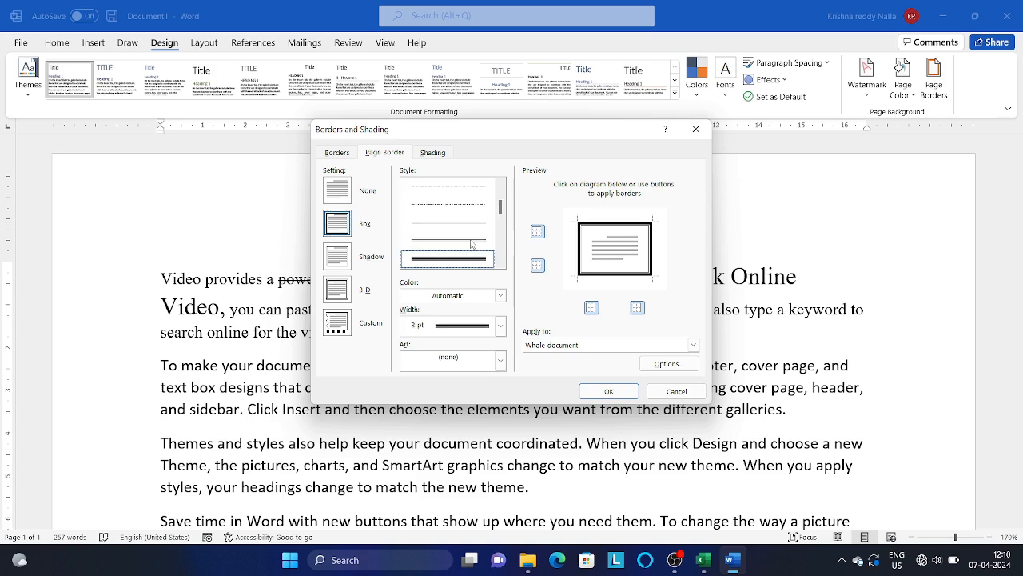
# Switch the page border to the green holly-leaf art, apply it to the whole document, and view the page
pyautogui.click(502, 363)
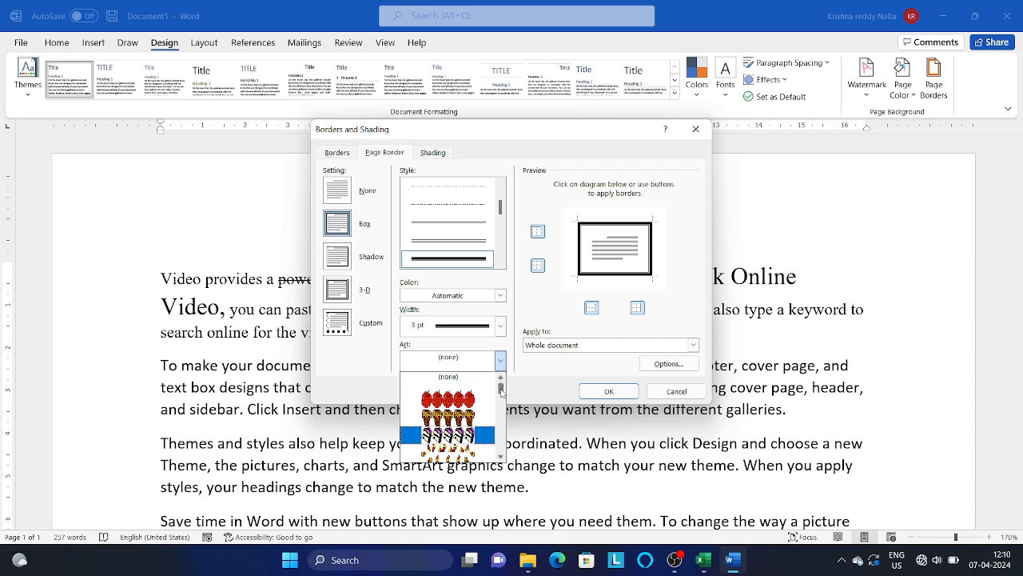
pyautogui.moveTo(501, 389); pyautogui.dragTo(501, 406)
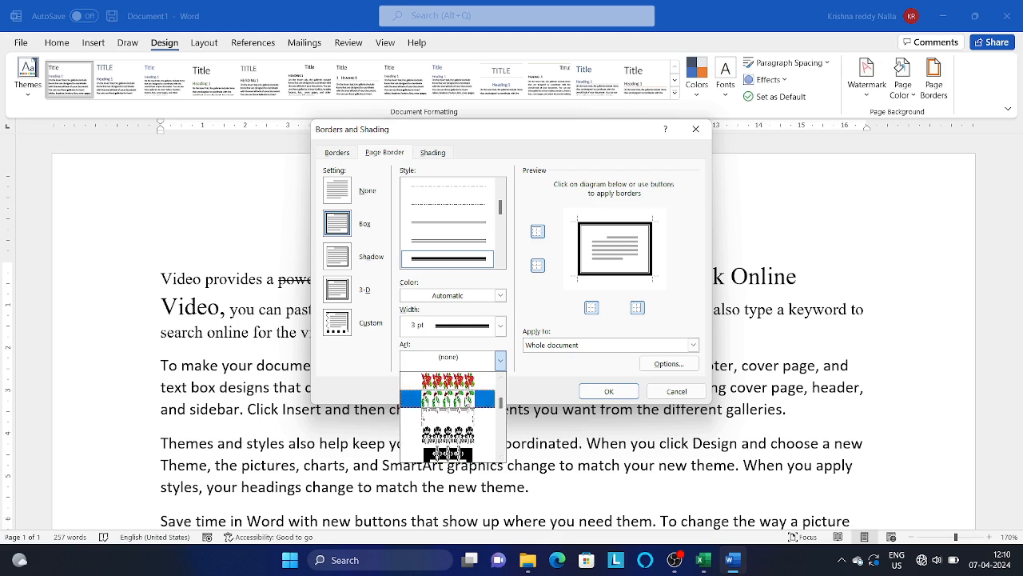
pyautogui.click(466, 399)
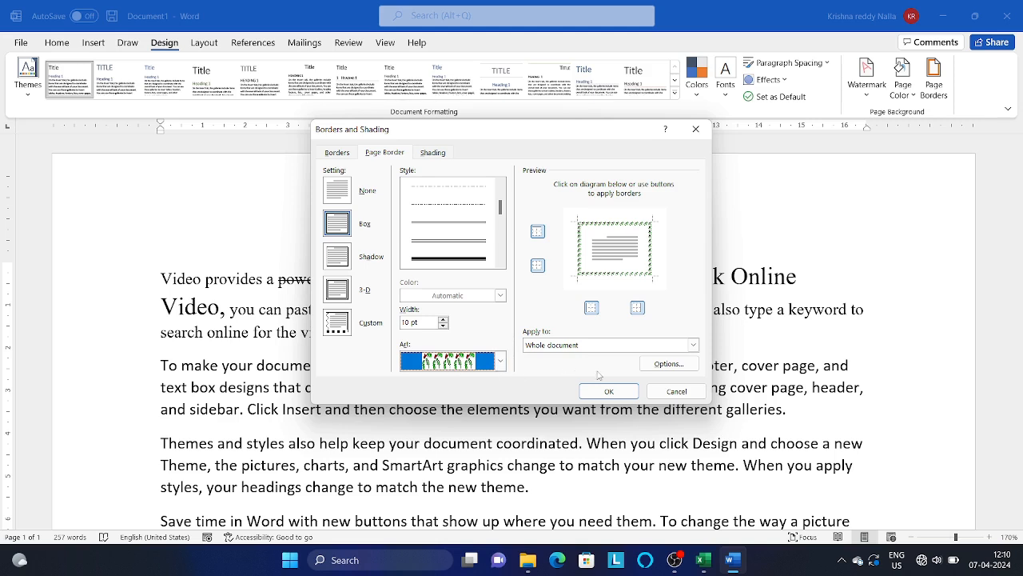
pyautogui.click(694, 346)
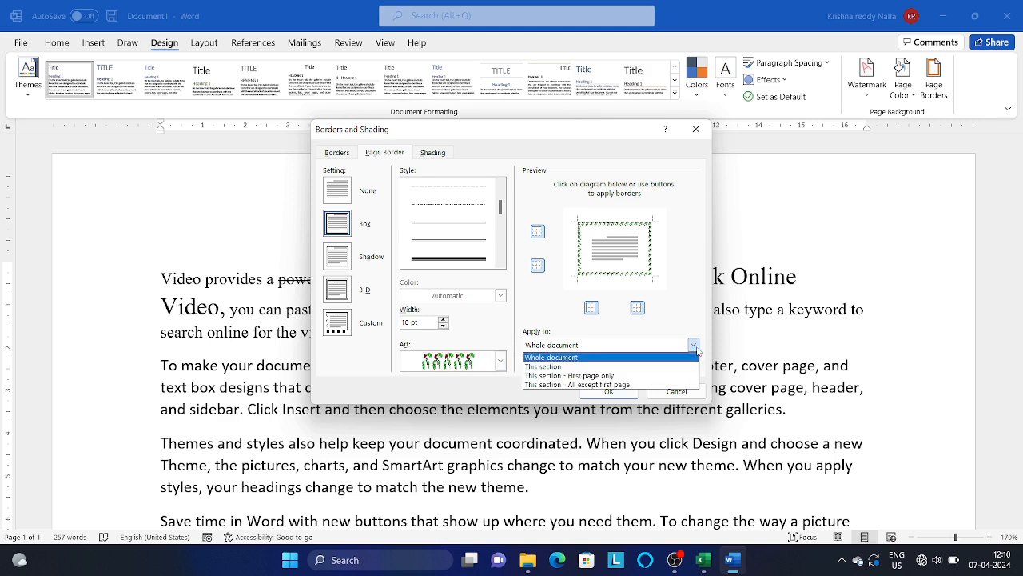
pyautogui.click(695, 346)
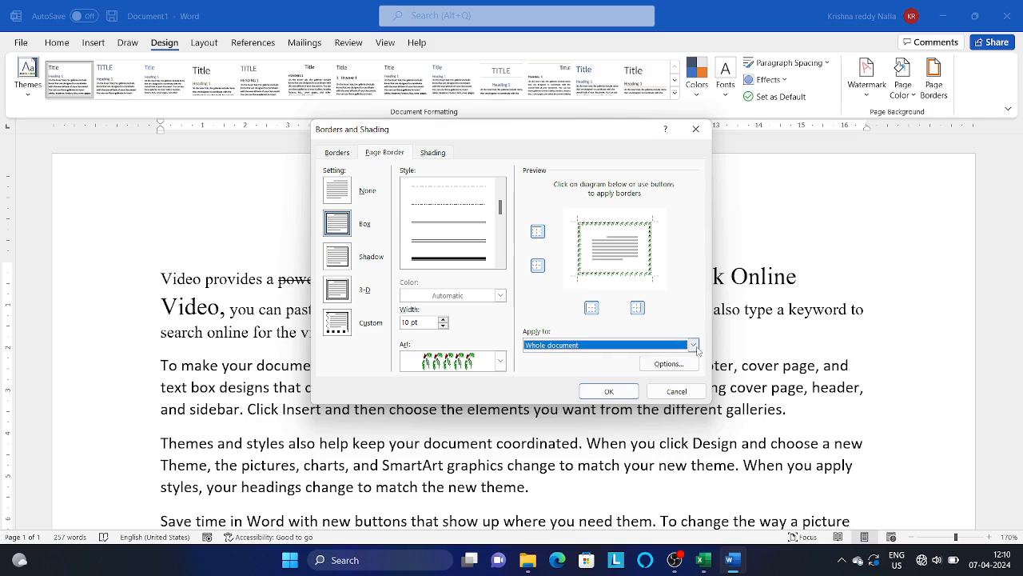
pyautogui.click(614, 392)
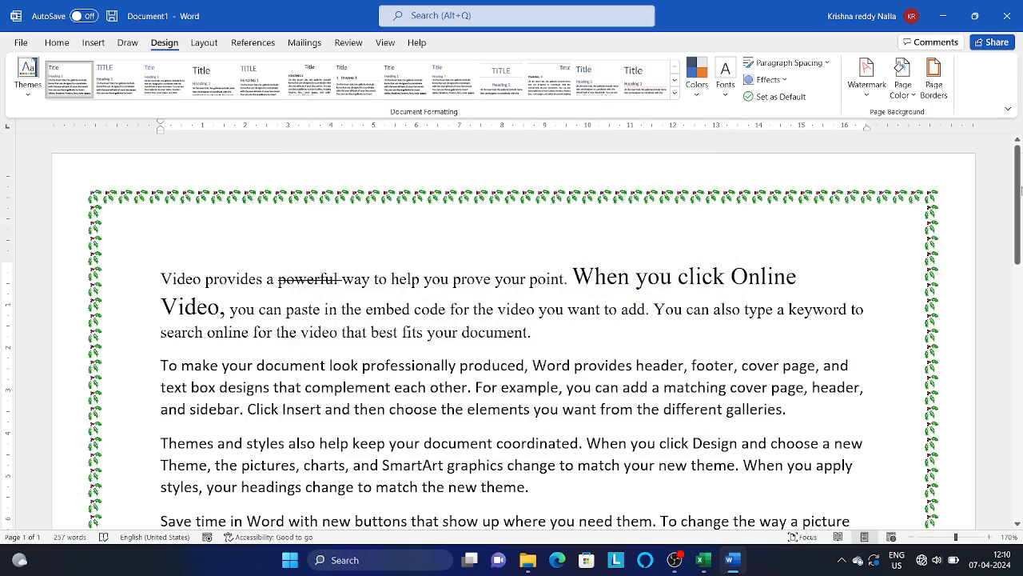
pyautogui.moveTo(1018, 196); pyautogui.dragTo(1021, 302)
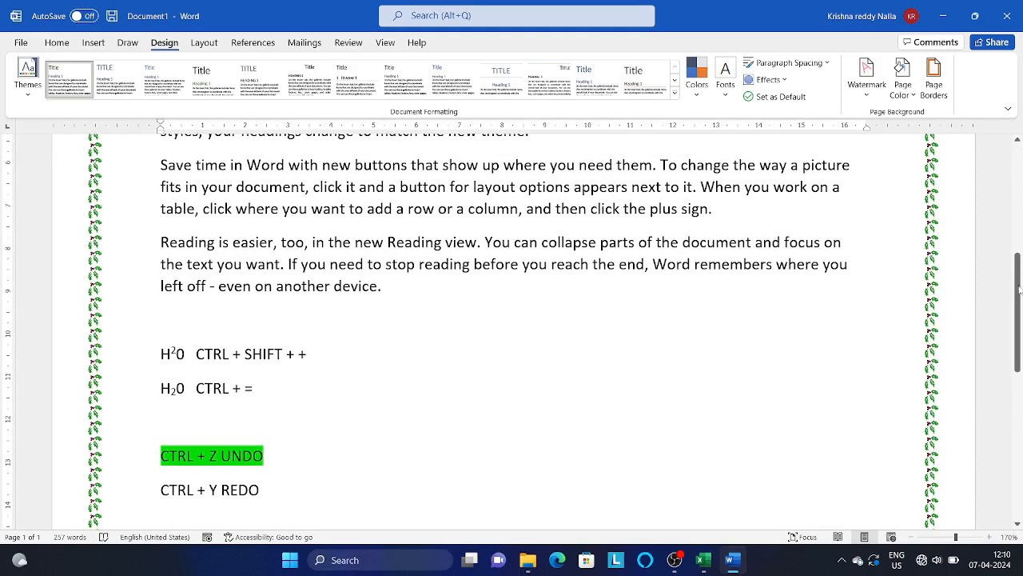
pyautogui.moveTo(1020, 289); pyautogui.dragTo(1018, 169)
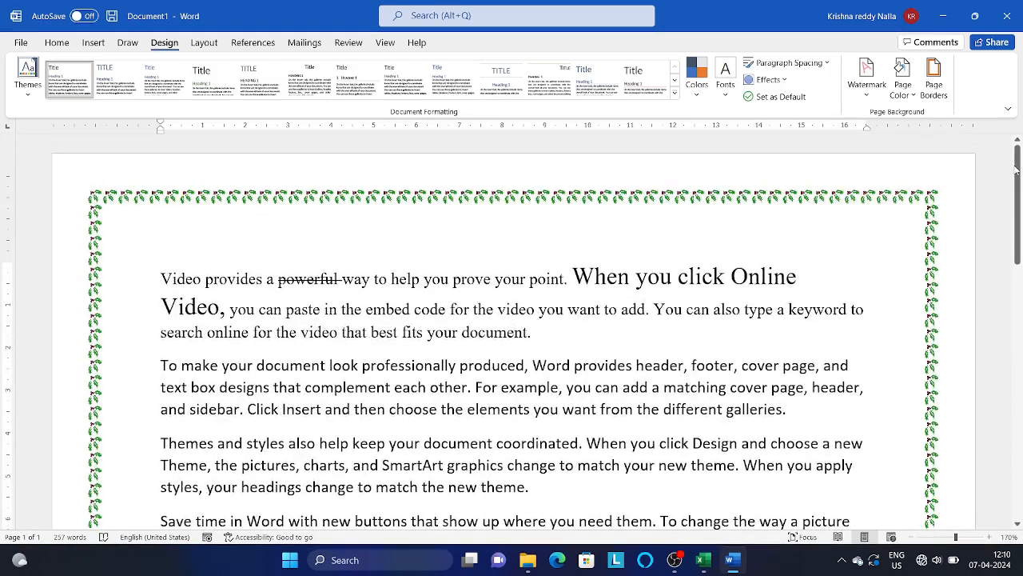
# Set the page border art to none and apply plain lines on only the left and right page edges
pyautogui.click(934, 88)
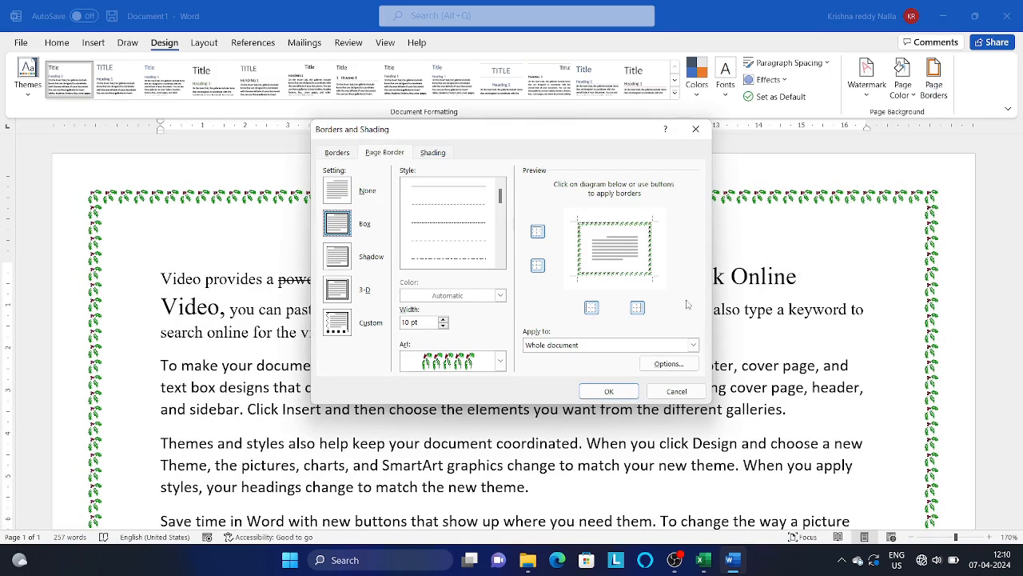
pyautogui.click(503, 366)
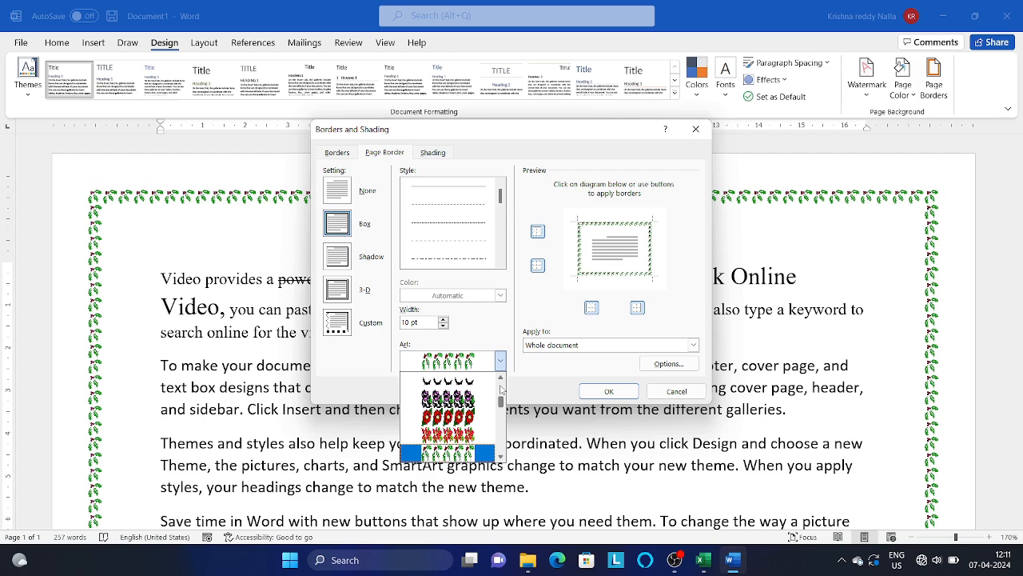
pyautogui.scroll(2, 501, 389)
pyautogui.scroll(3, 501, 388)
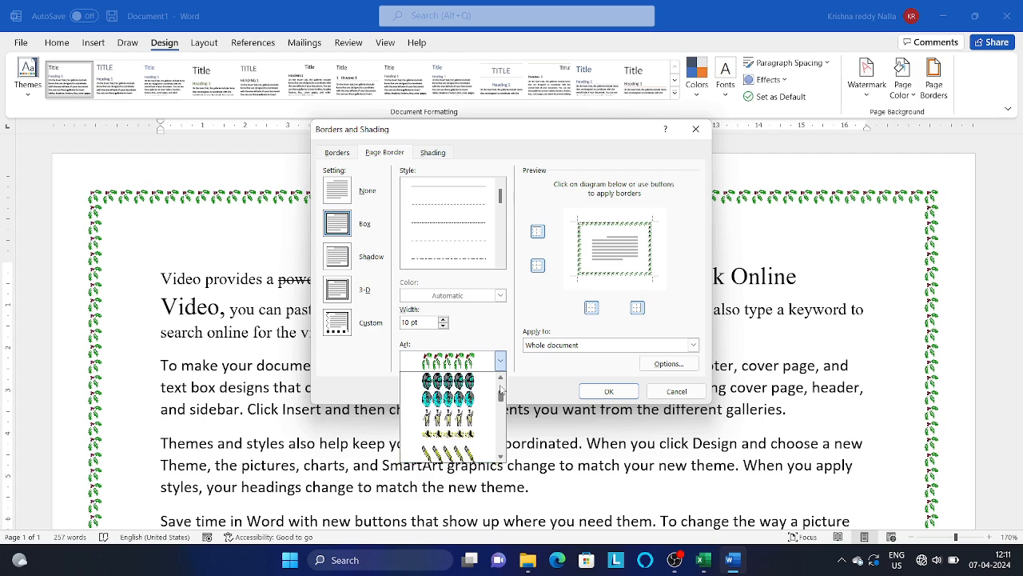
pyautogui.scroll(5, 501, 379)
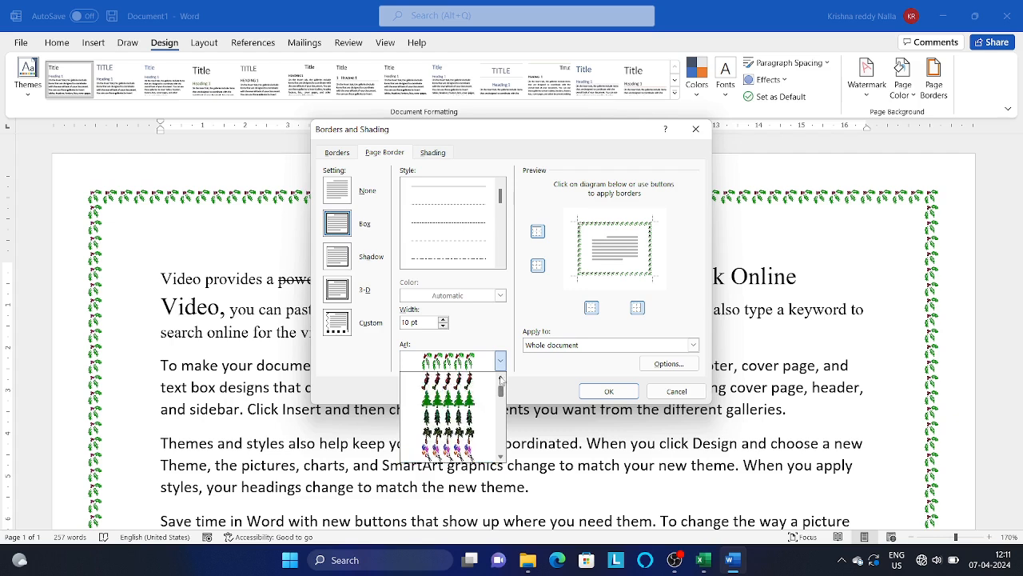
pyautogui.click(457, 379)
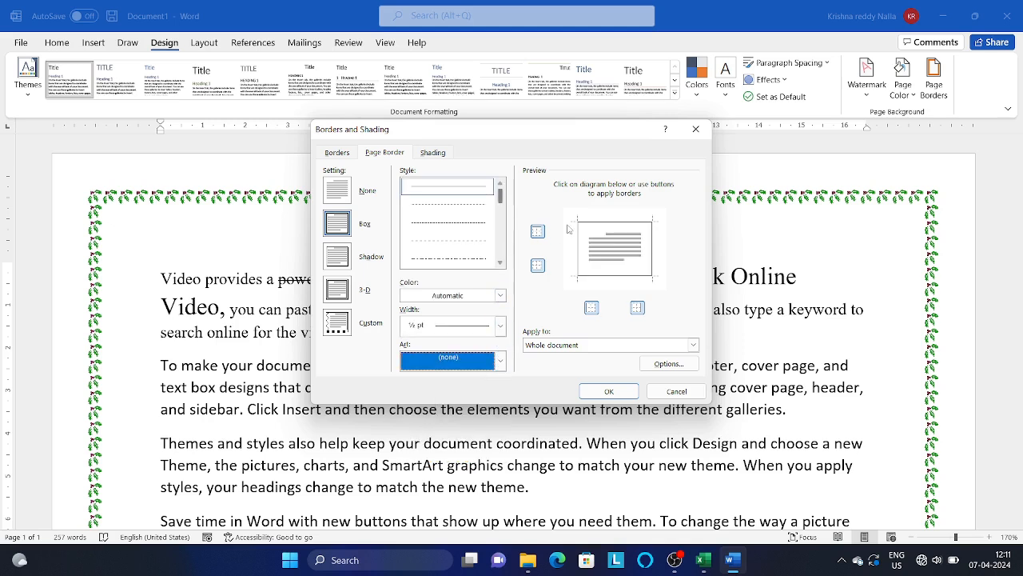
pyautogui.click(538, 265)
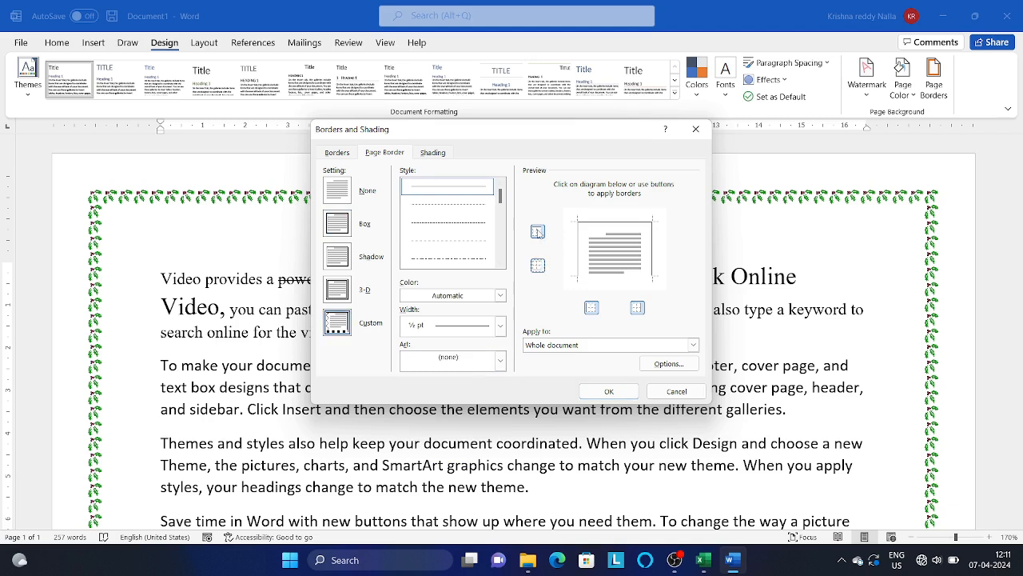
pyautogui.click(538, 231)
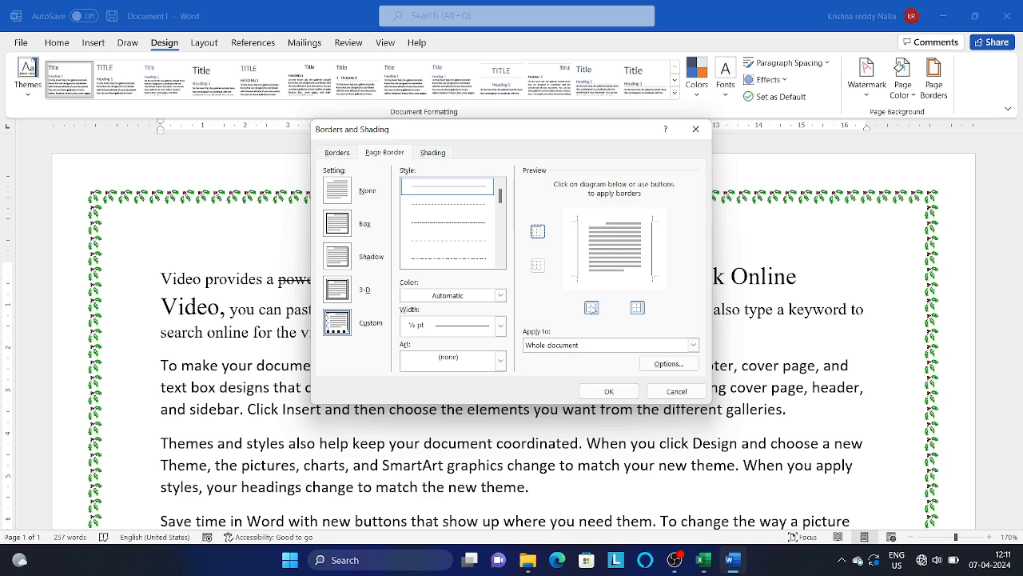
pyautogui.click(608, 392)
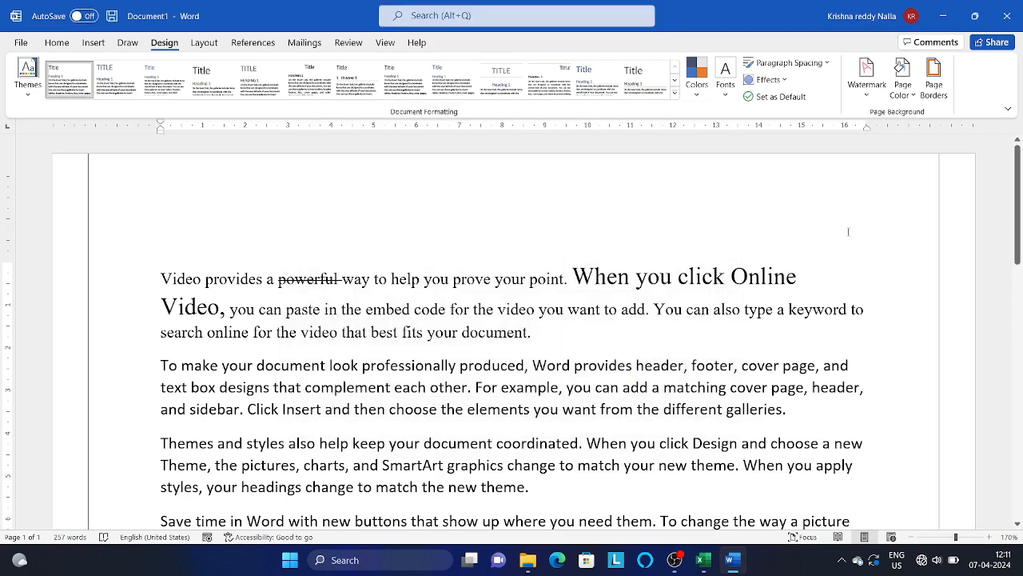
# Move the page border lines from the left and right page edges to the top and bottom edges
pyautogui.click(940, 93)
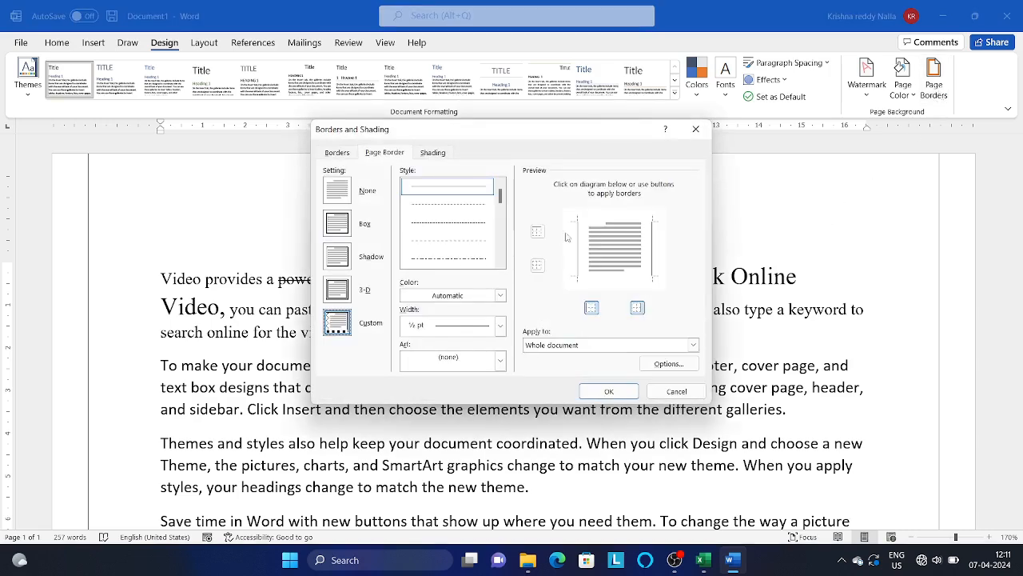
pyautogui.click(538, 232)
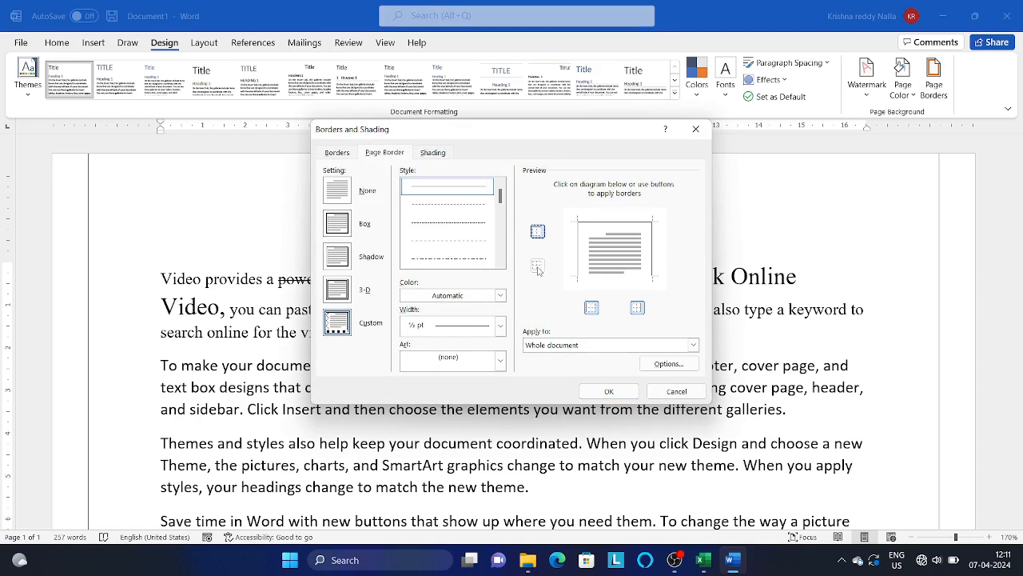
pyautogui.click(538, 269)
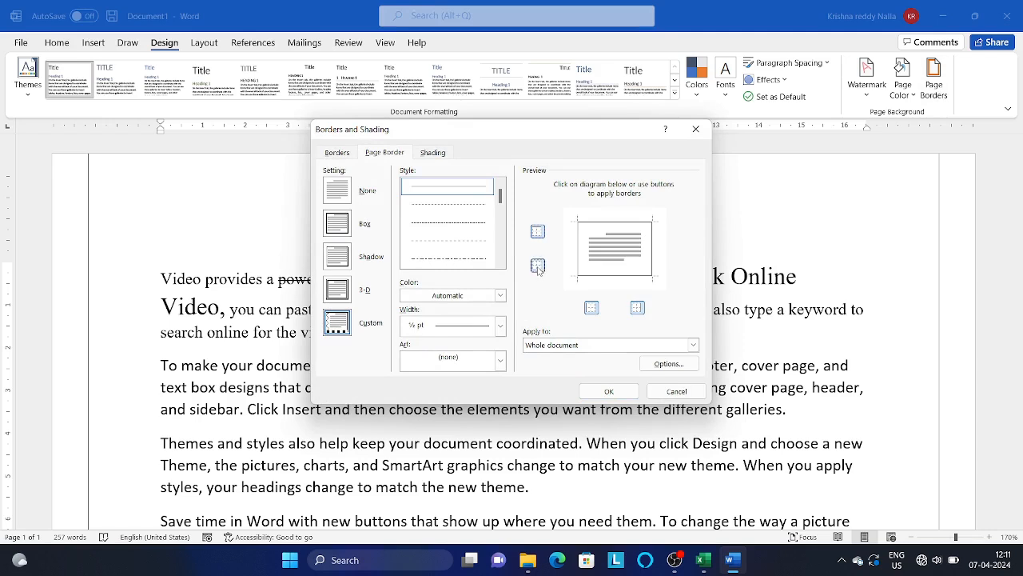
pyautogui.click(591, 312)
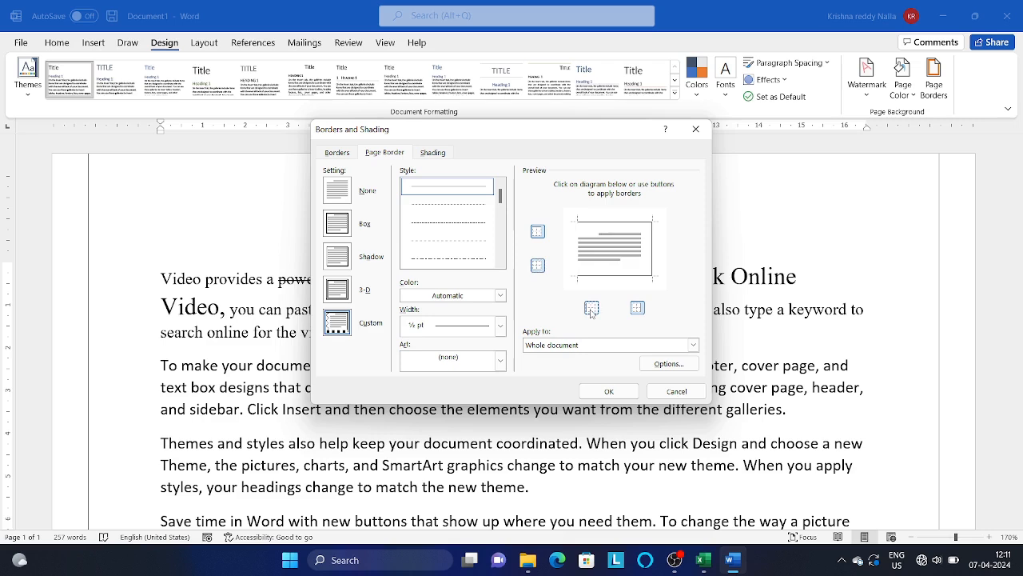
pyautogui.click(637, 308)
pyautogui.click(611, 393)
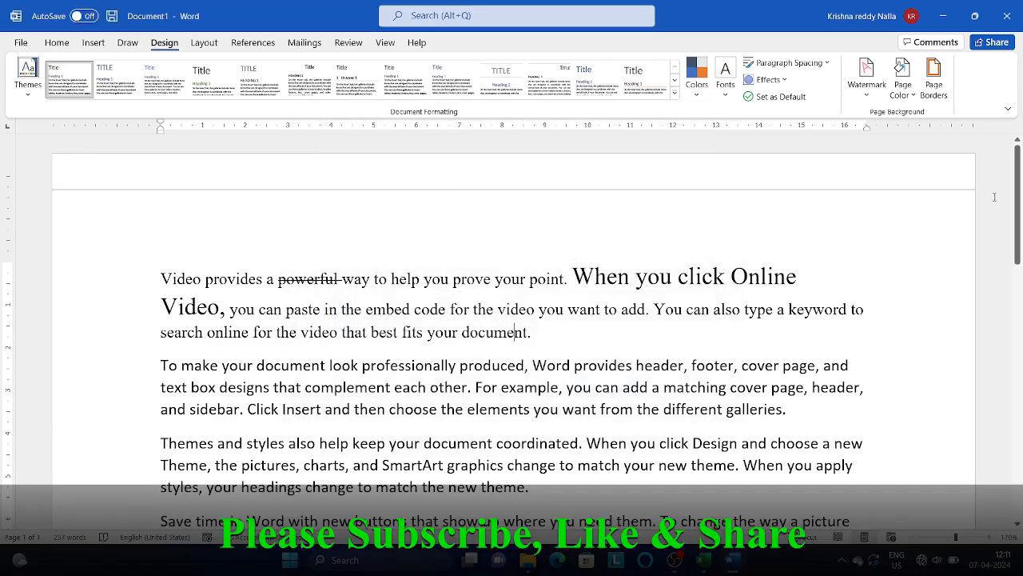
pyautogui.moveTo(1017, 194)
pyautogui.mouseDown()
pyautogui.moveTo(1012, 436)
pyautogui.moveTo(1017, 144)
pyautogui.mouseUp()
# Remove the top and bottom page border lines from the whole document
pyautogui.click(936, 84)
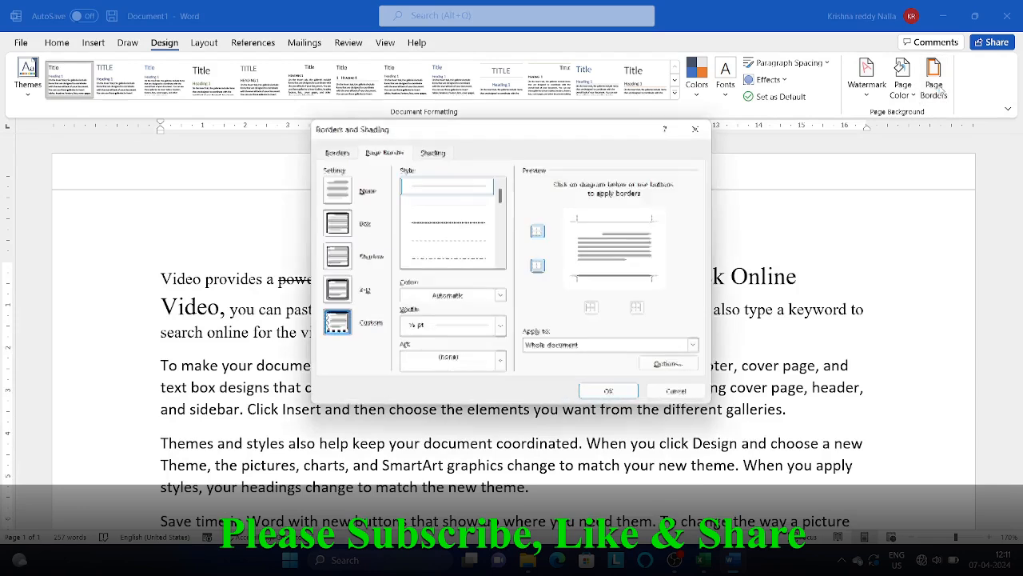
pyautogui.click(638, 308)
pyautogui.click(640, 311)
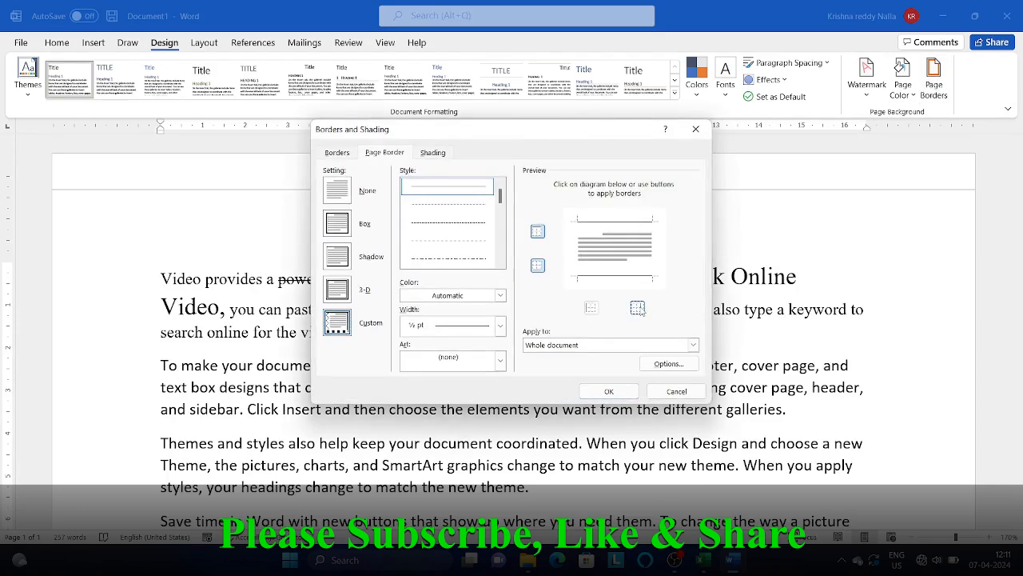
pyautogui.click(537, 231)
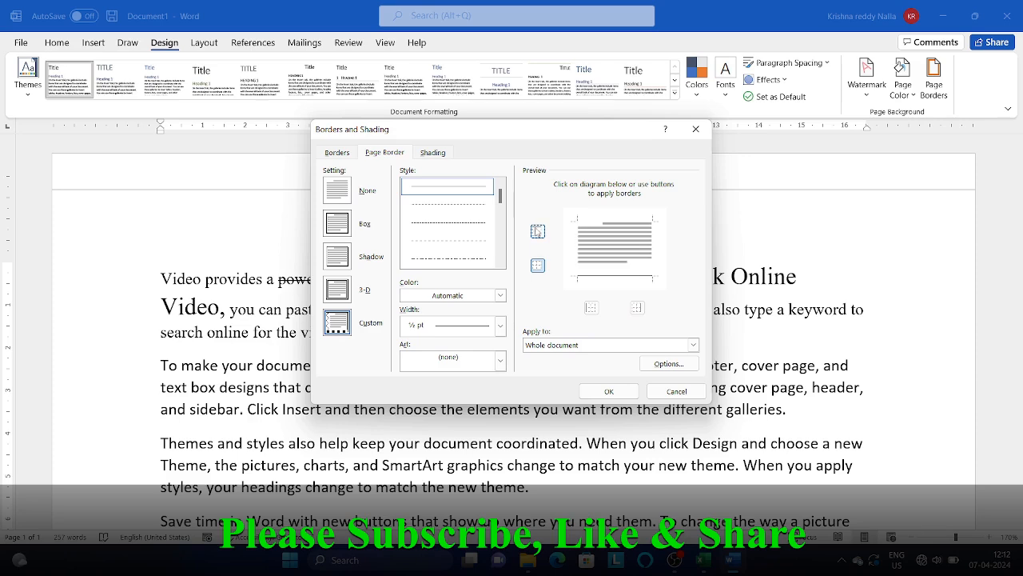
pyautogui.click(537, 266)
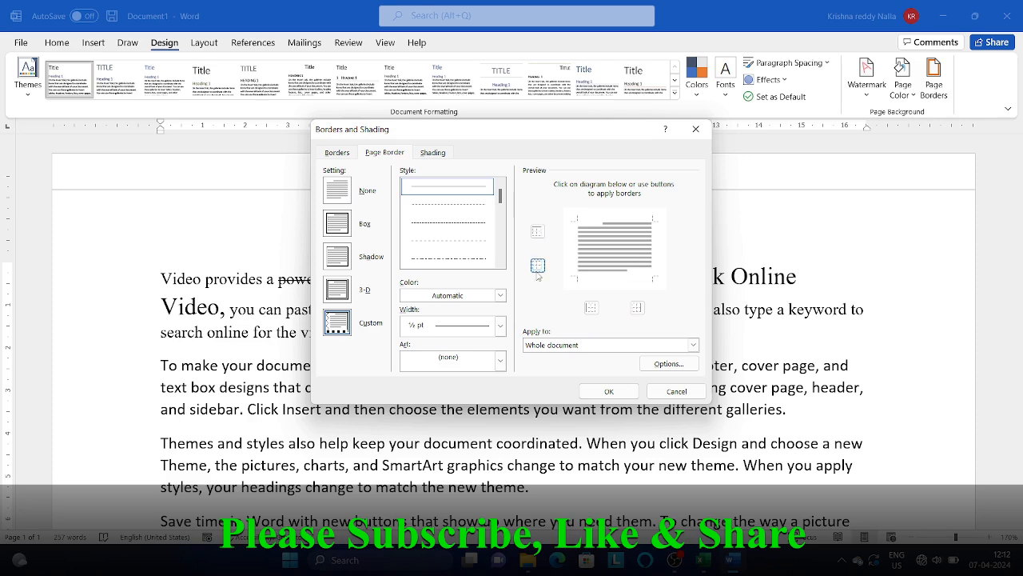
pyautogui.click(609, 391)
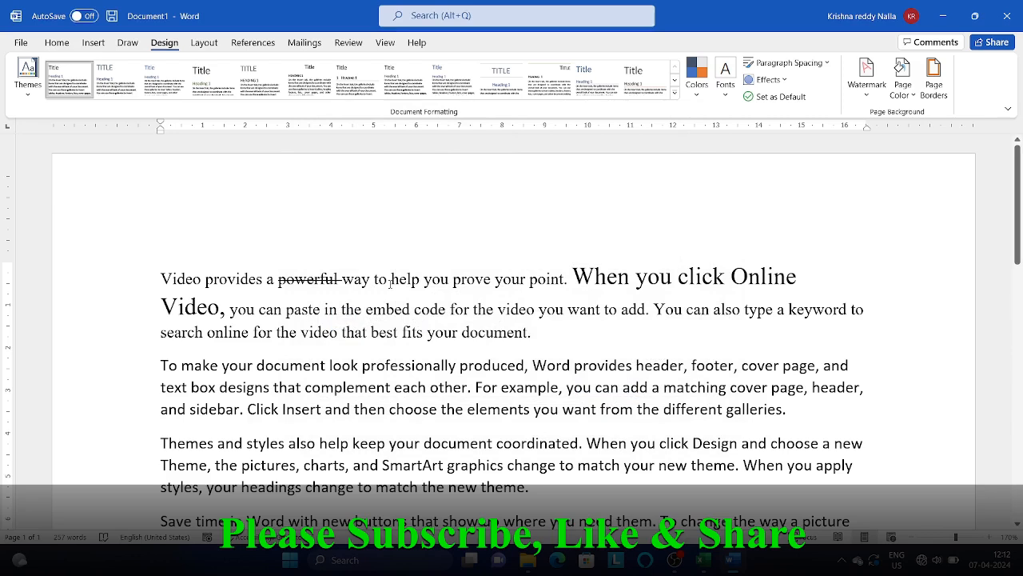